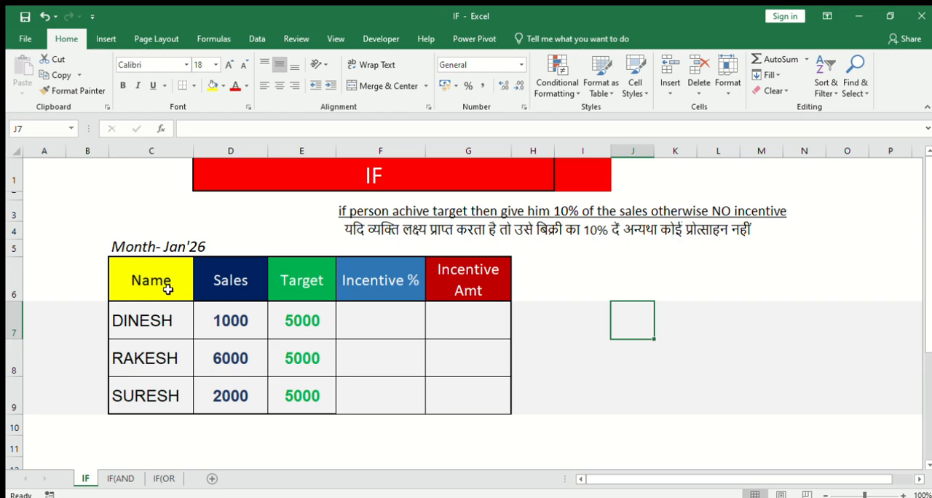
- Examine the incentive table's Name, Sales, Target, Incentive % and Incentive Amt columns together with the January month label
drag(156, 284, 476, 393)
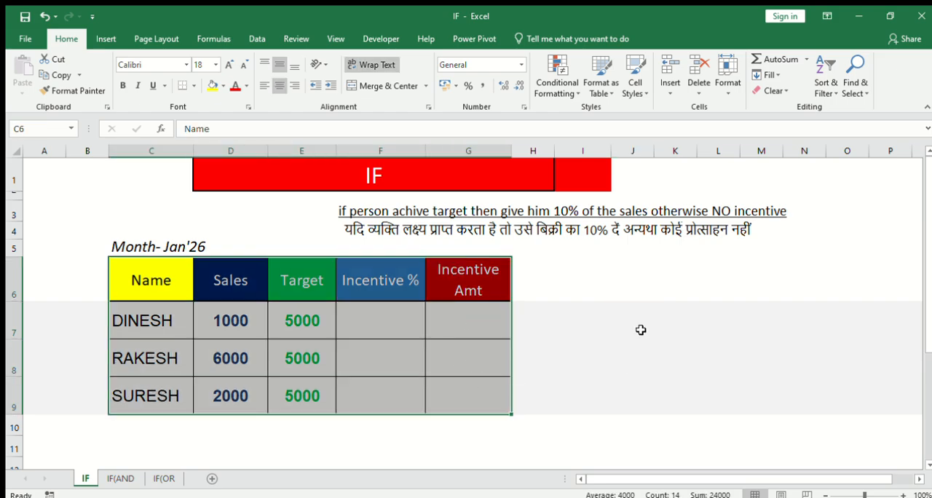
click(640, 322)
click(143, 249)
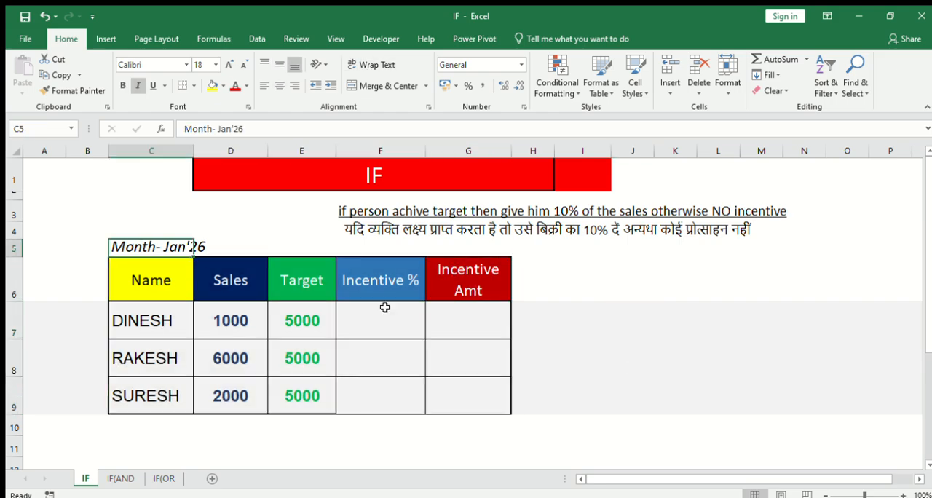
click(666, 356)
click(626, 361)
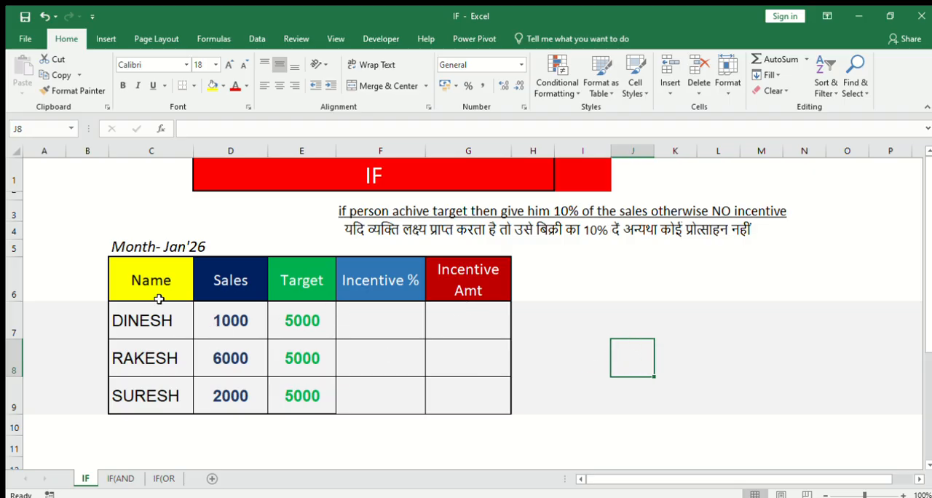
drag(166, 283, 156, 388)
drag(242, 274, 251, 384)
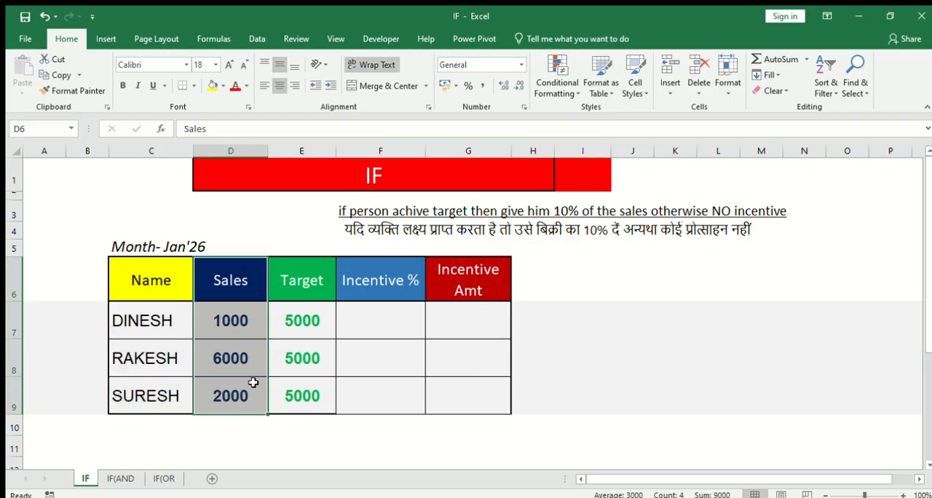
drag(310, 279, 308, 380)
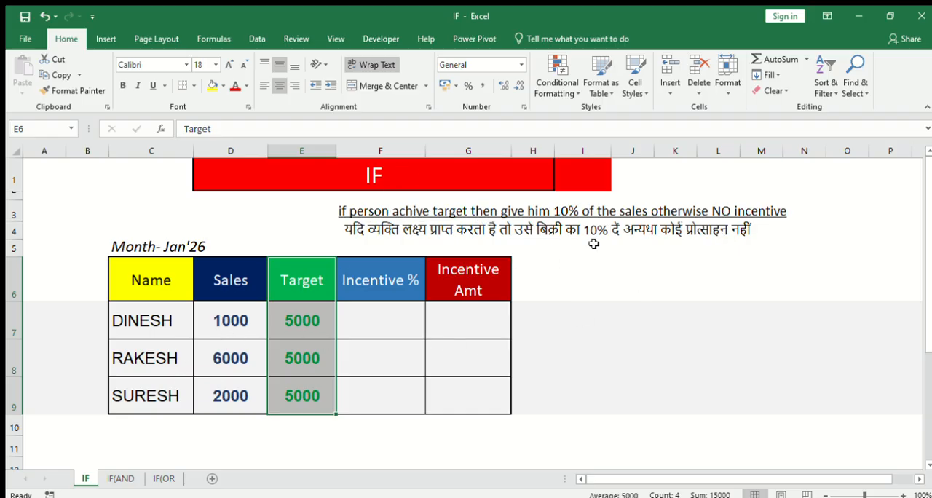
click(241, 321)
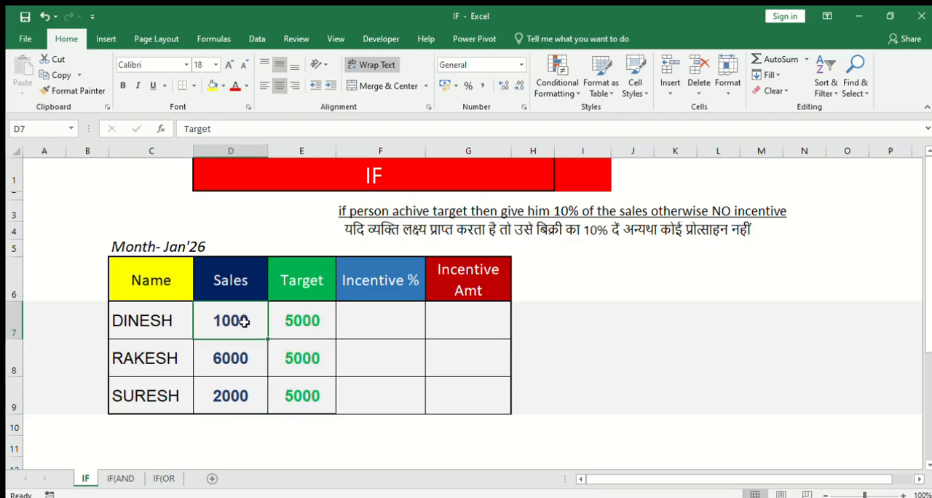
click(379, 320)
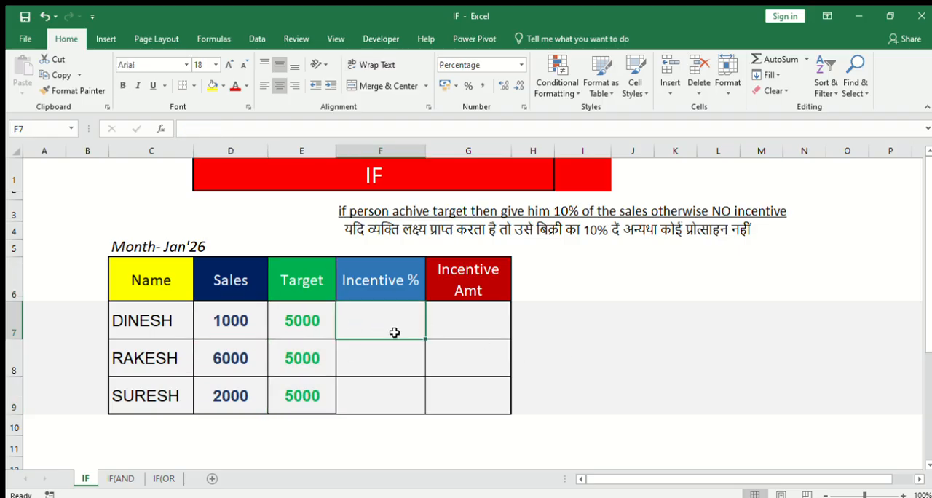
drag(394, 333, 393, 392)
drag(473, 319, 472, 392)
click(588, 376)
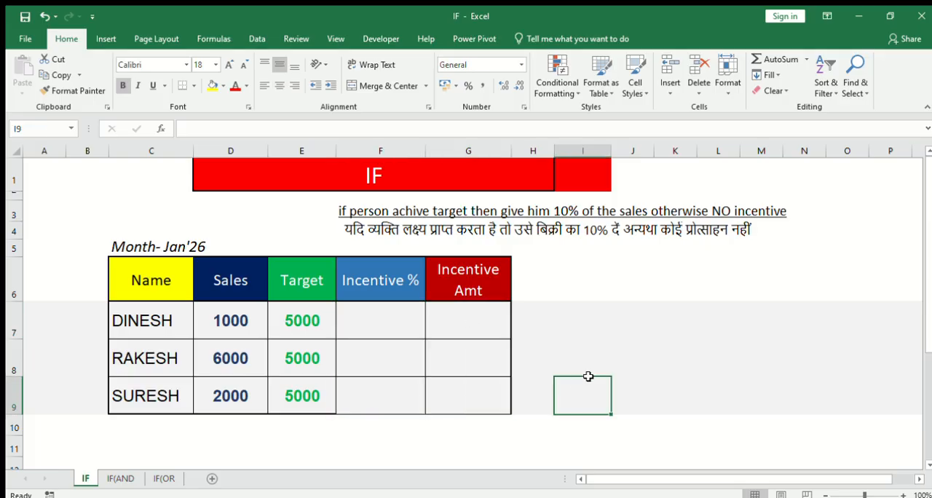
click(383, 311)
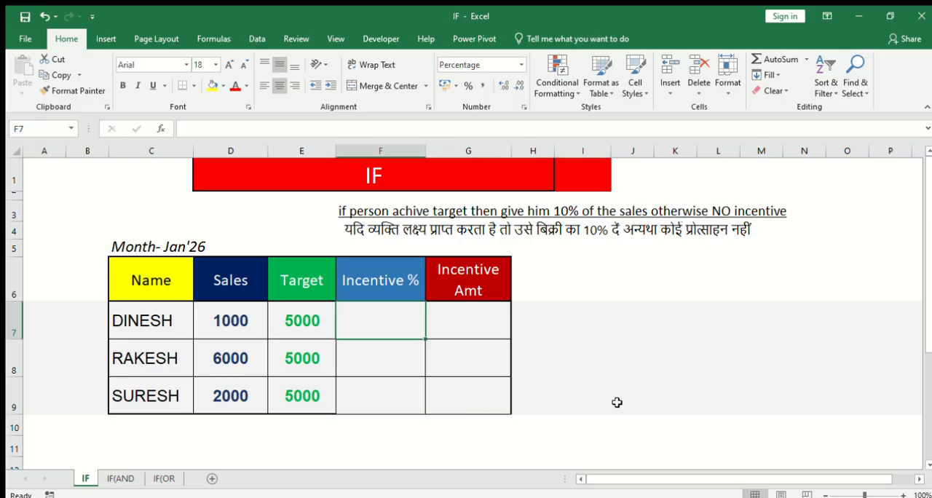
click(391, 357)
click(376, 318)
click(375, 356)
click(384, 319)
- Look over the IF(AND and IF(OR sheets, finishing back on the IF sheet
click(122, 479)
click(175, 477)
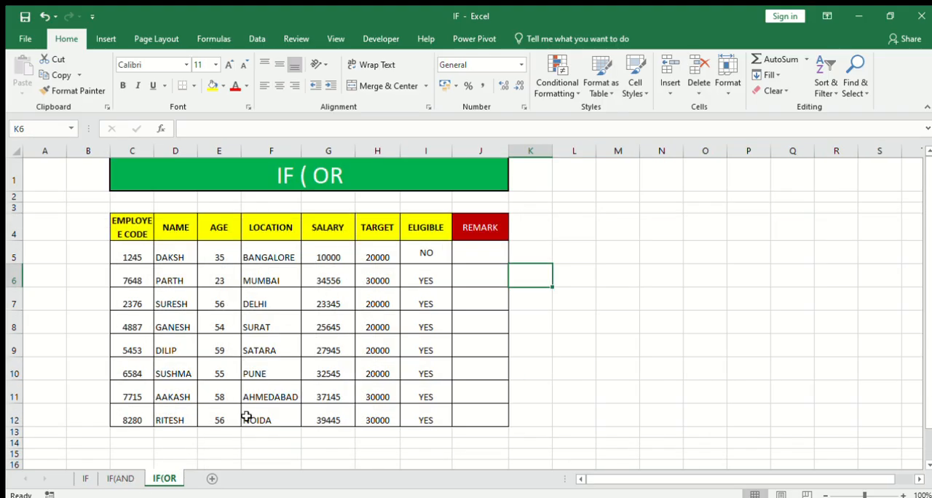
click(122, 479)
click(86, 478)
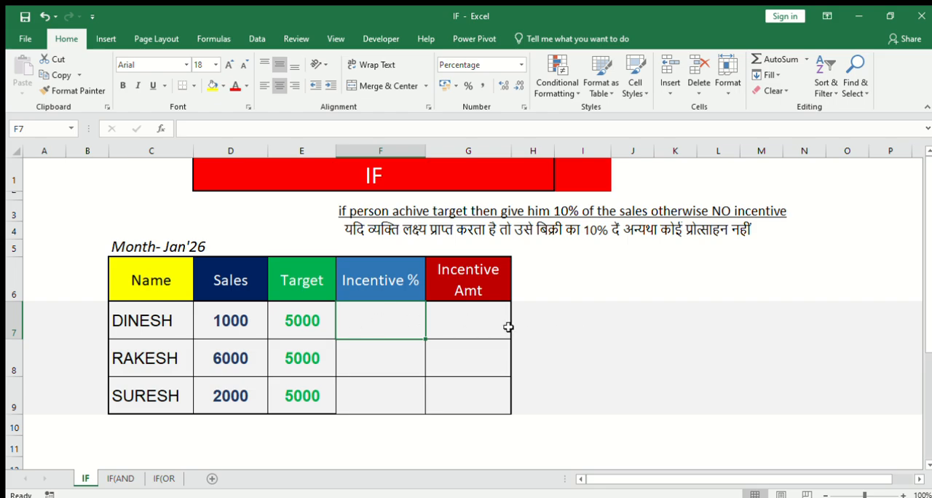
- Enter =IF(D7>E7,10%,0) in F7 under Incentive % and fill the formula down to F9
text(=)
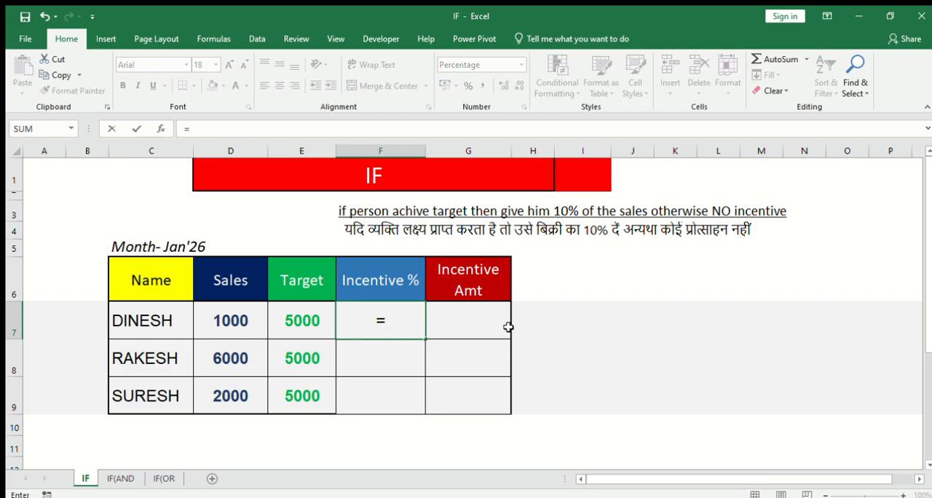
text(if)
key(Tab)
click(234, 318)
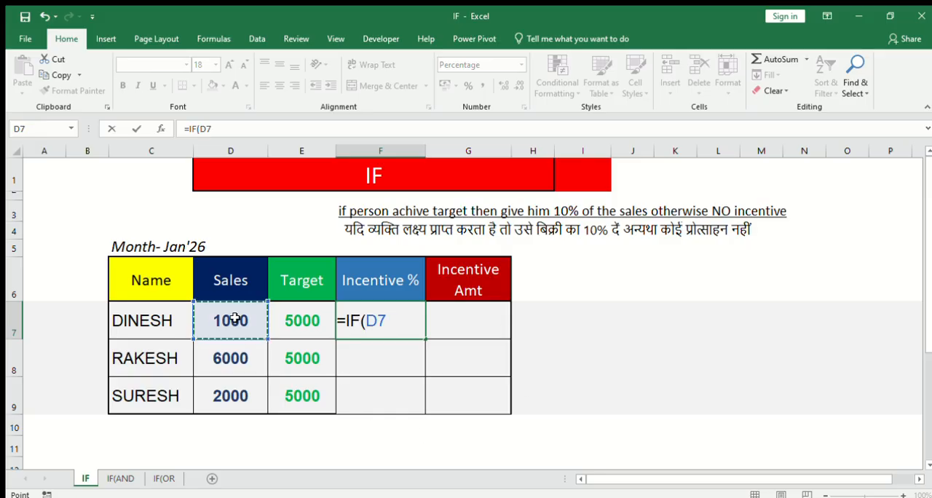
text(>)
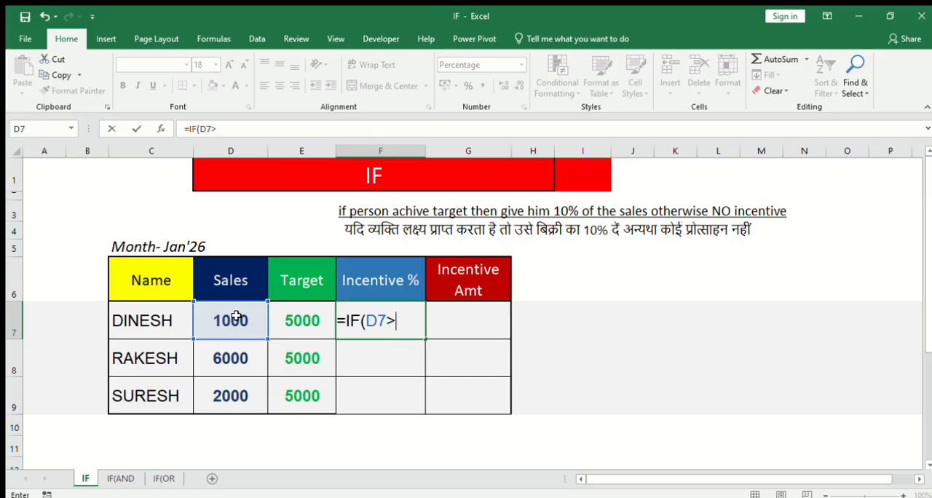
click(306, 314)
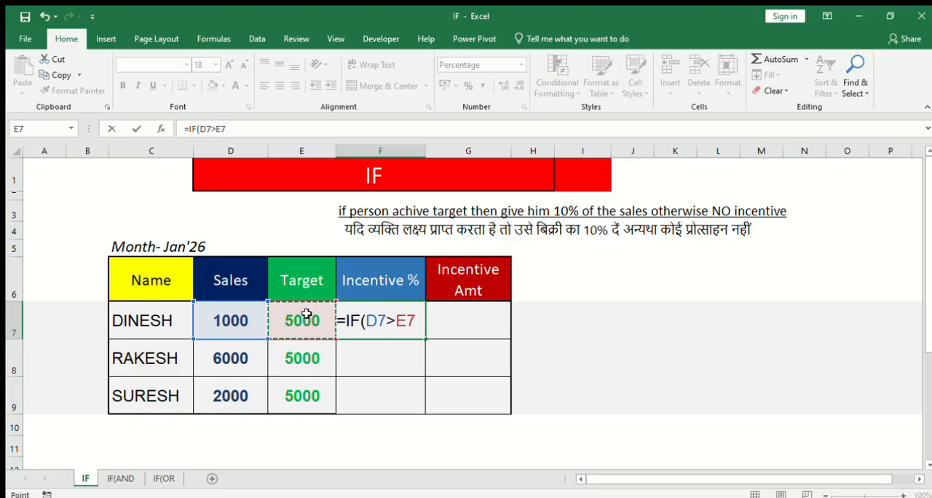
text(,10)
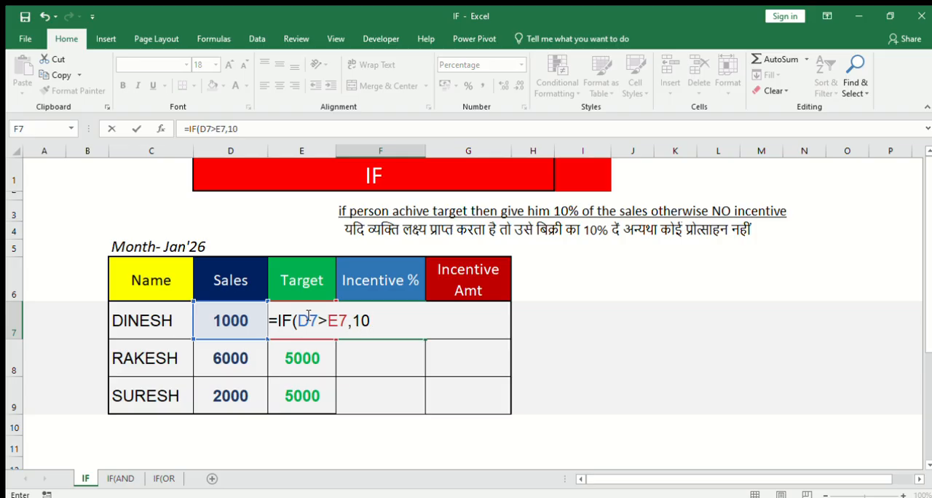
text(%,0)
key(Return)
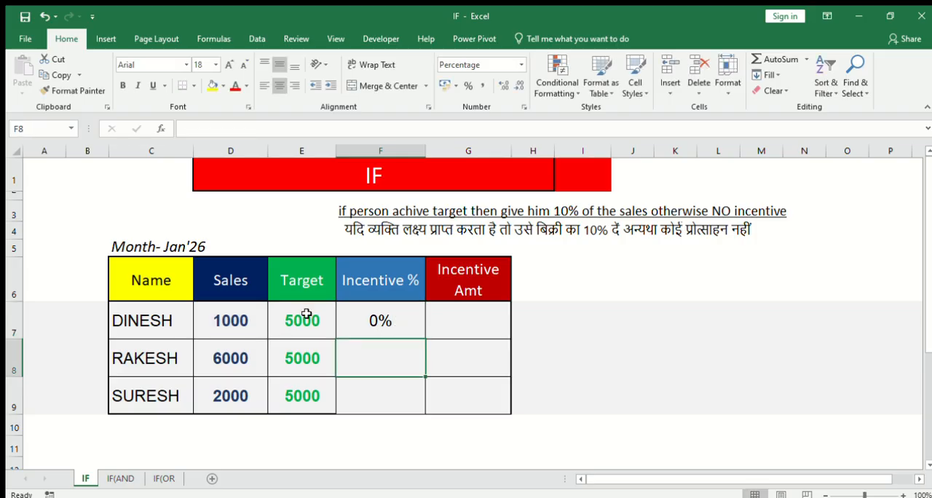
click(394, 325)
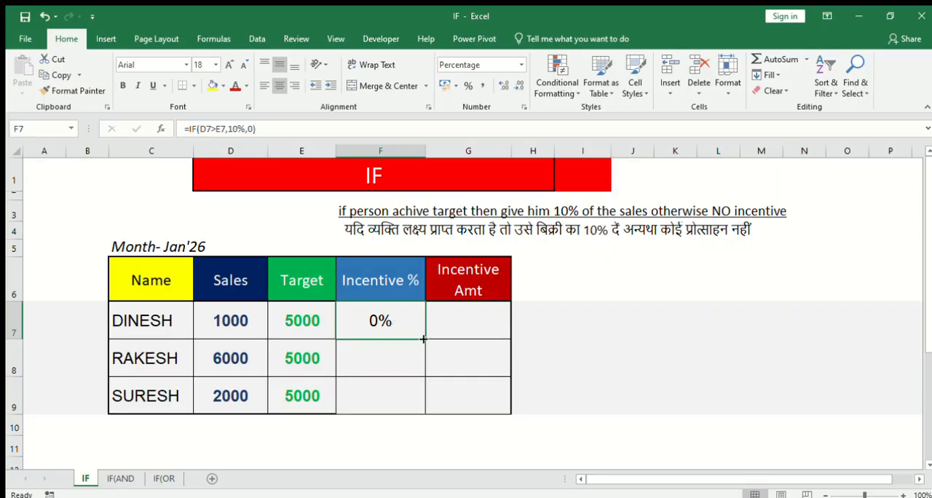
drag(423, 339, 423, 409)
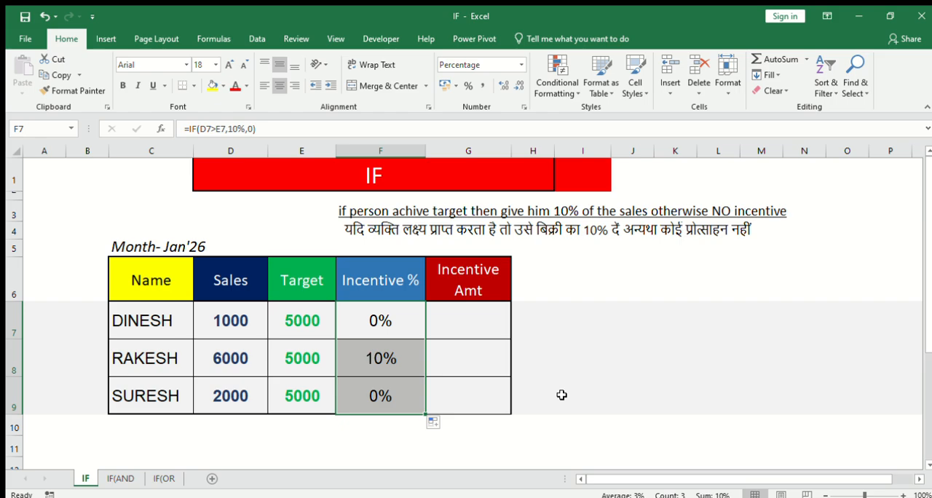
- Check the Incentive % results in rows 7 and 8 against each row's sales and target
drag(237, 322, 314, 322)
click(396, 324)
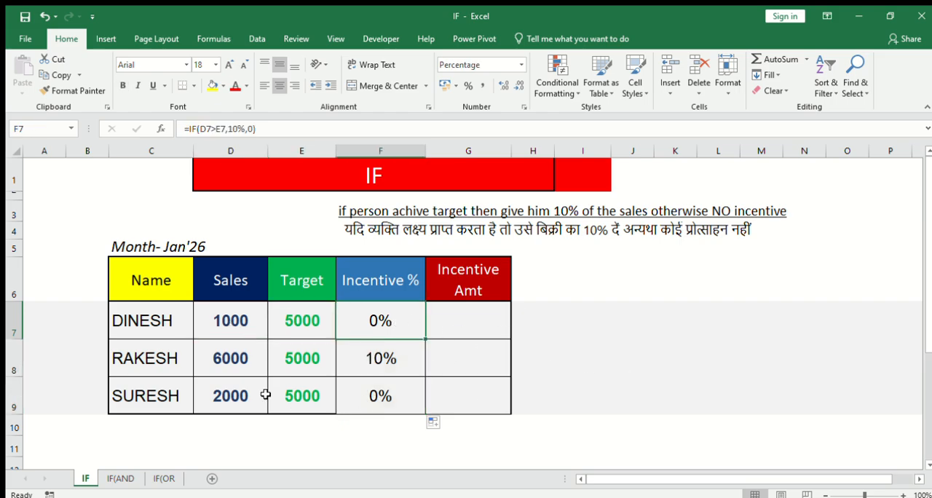
drag(231, 358, 288, 358)
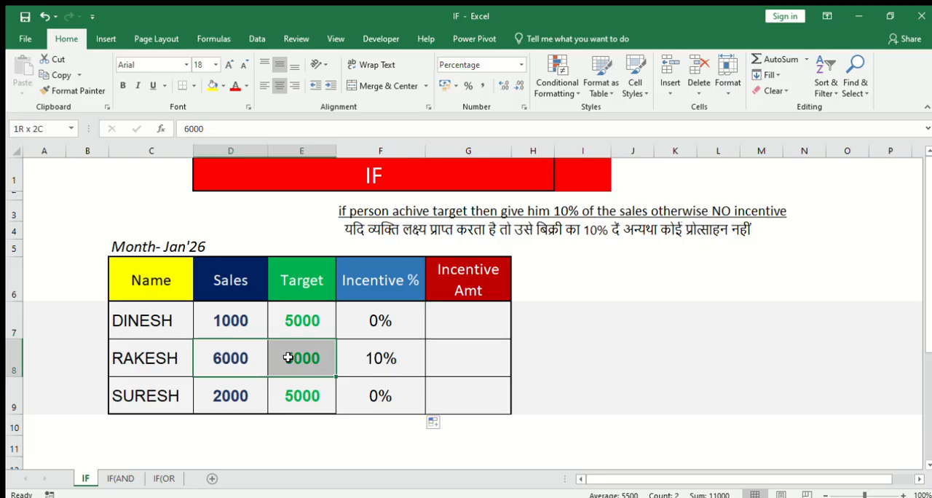
click(384, 357)
click(561, 354)
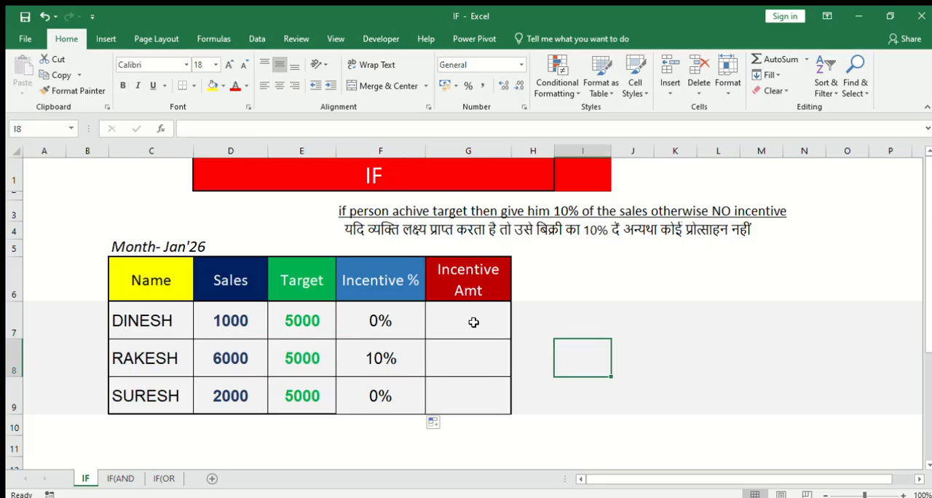
- Enter =IF(D7>E7,D7*10%,0) in G7 under Incentive Amt and fill the formula down to G9
click(477, 320)
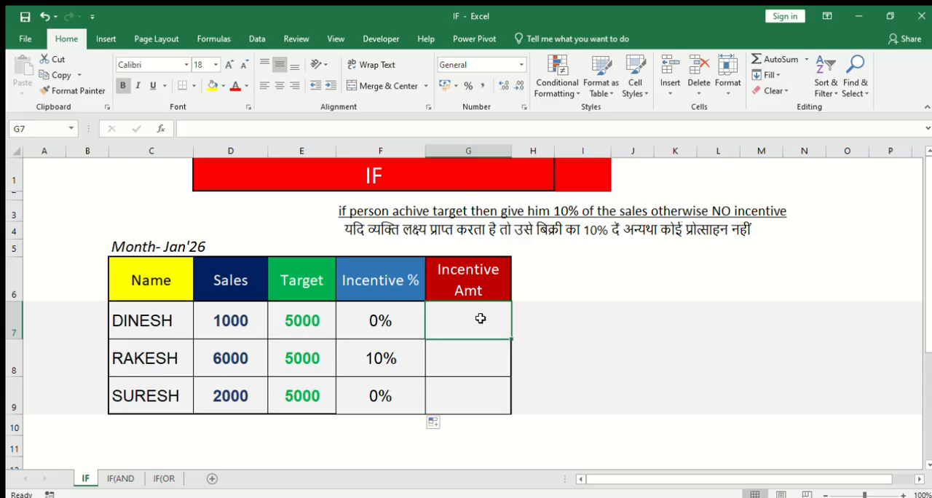
text(=)
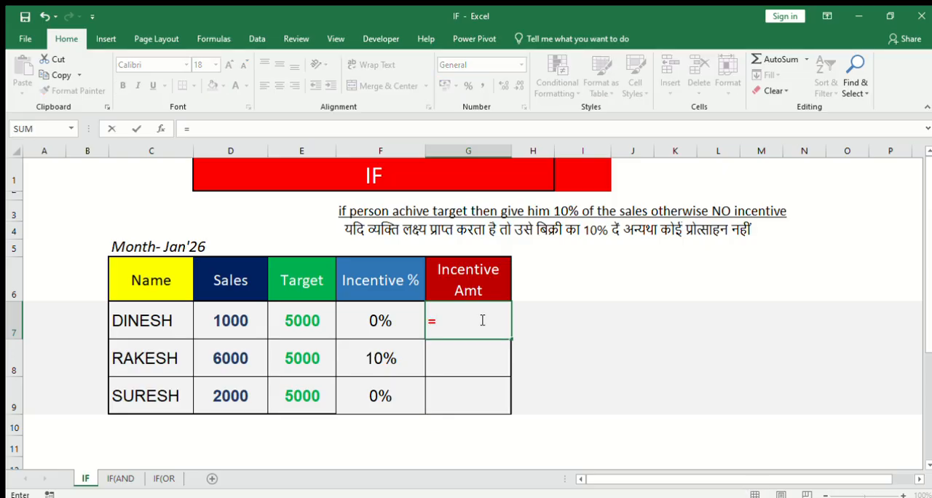
text(if)
key(Tab)
click(236, 319)
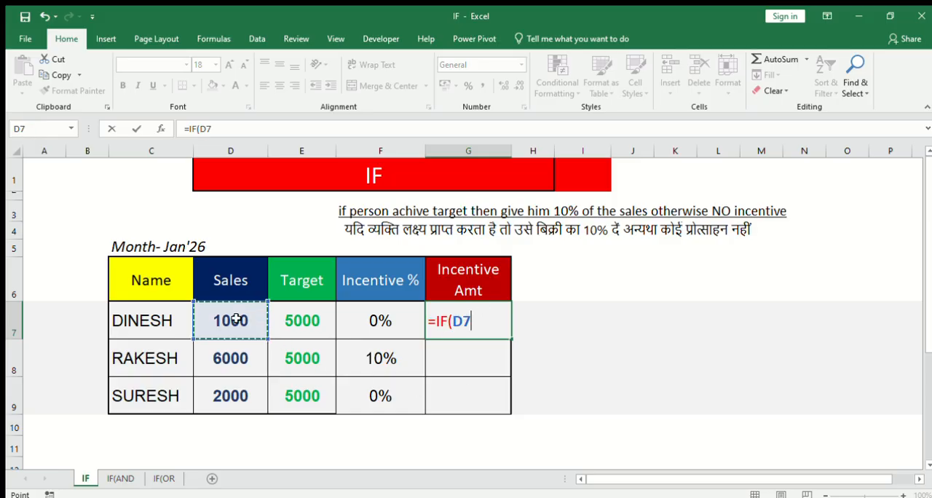
text(>)
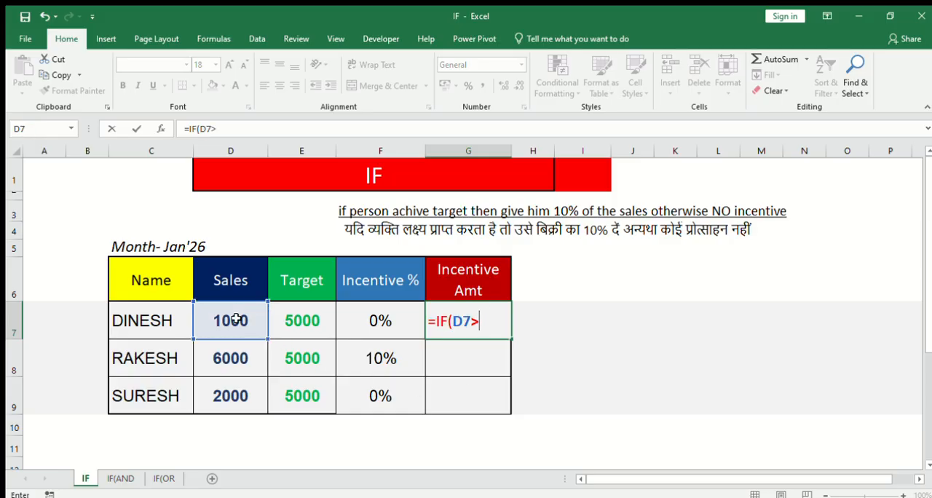
click(302, 324)
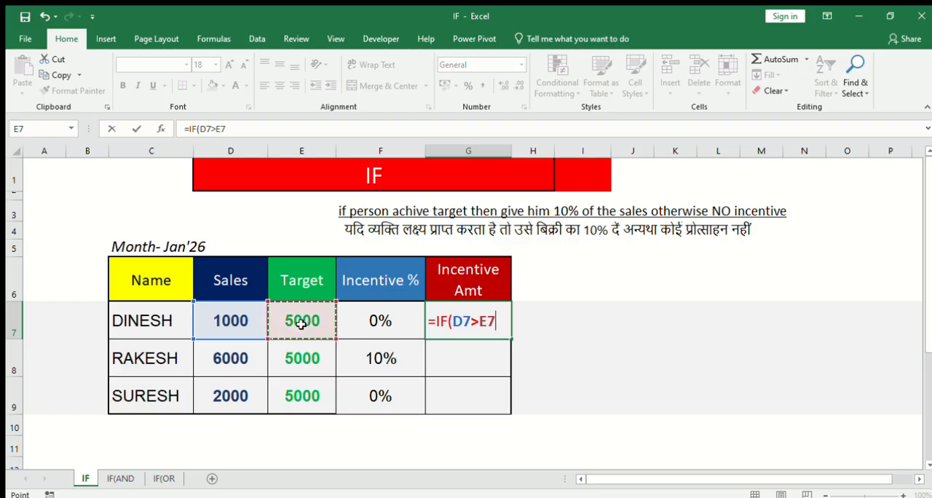
text(,)
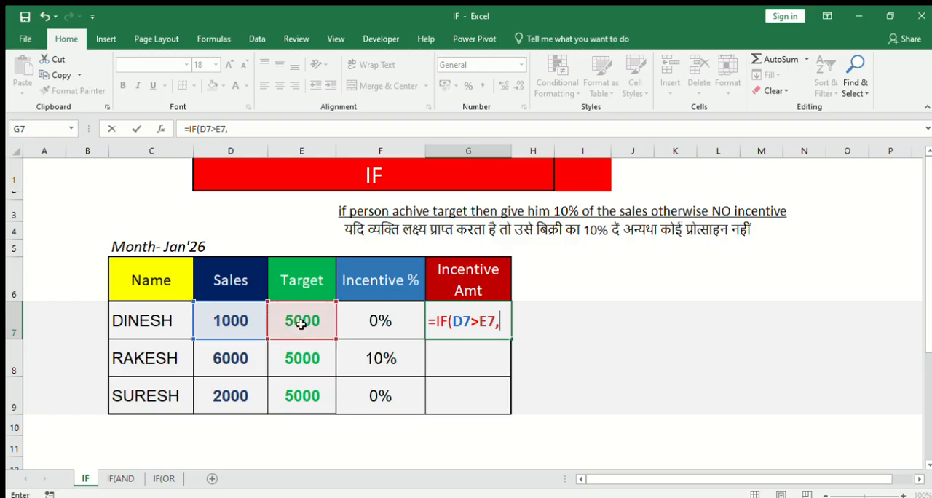
click(231, 323)
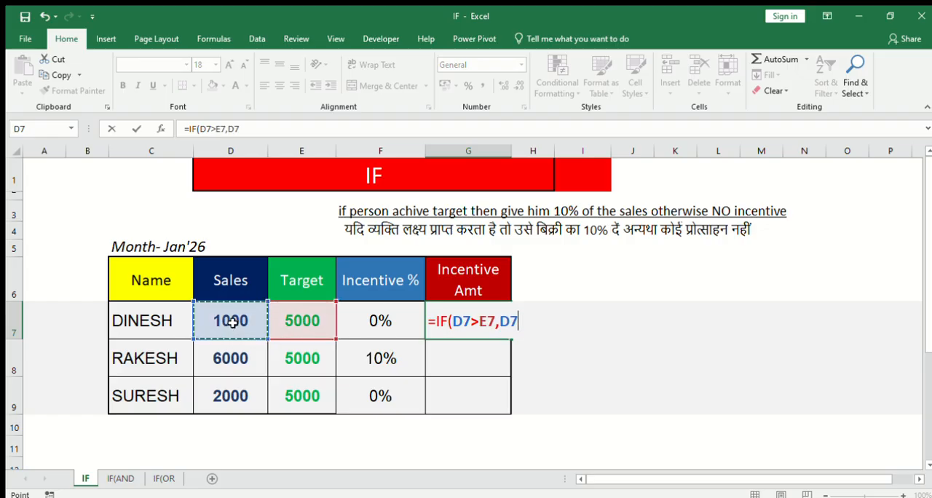
text(*10)
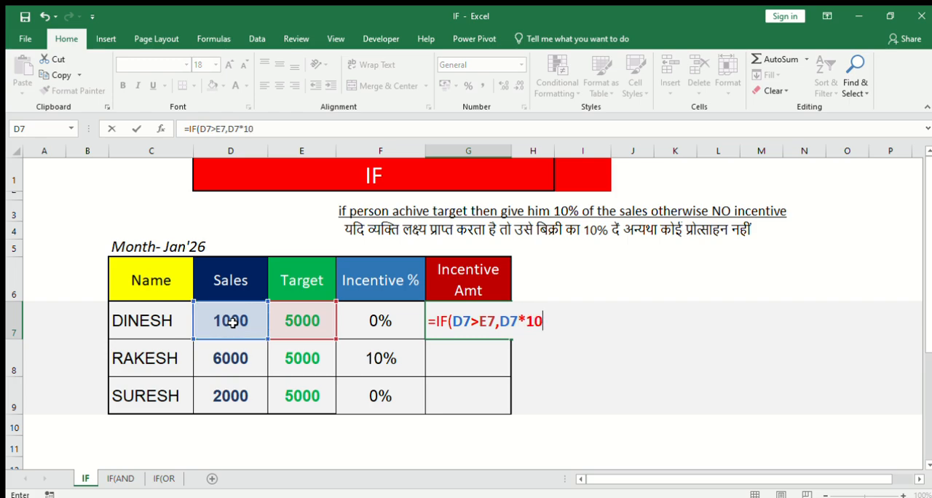
text(%,0)
key(Return)
click(487, 315)
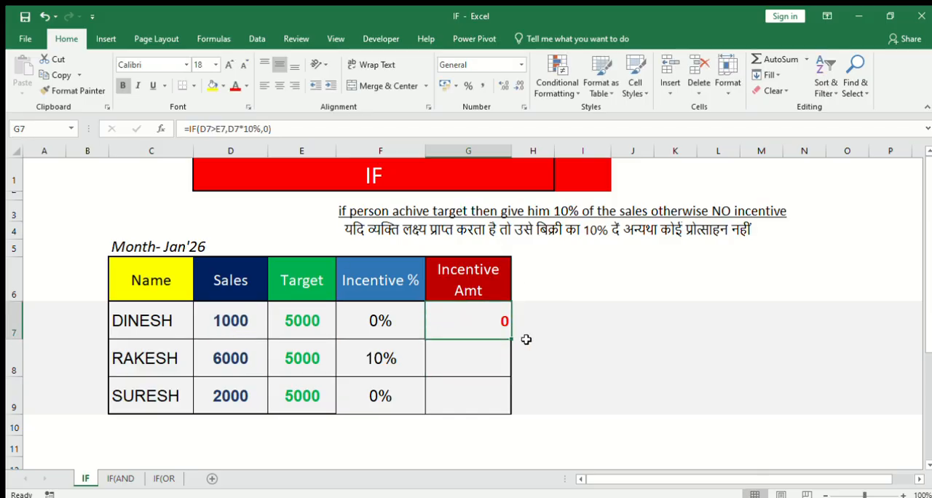
drag(512, 338, 511, 409)
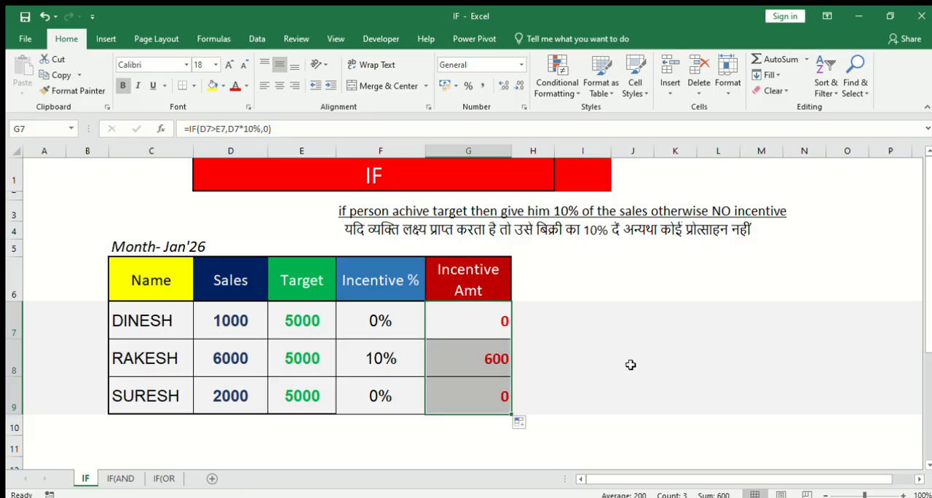
- Check the Incentive Amt results in rows 7 to 9 against each row's sales
click(225, 360)
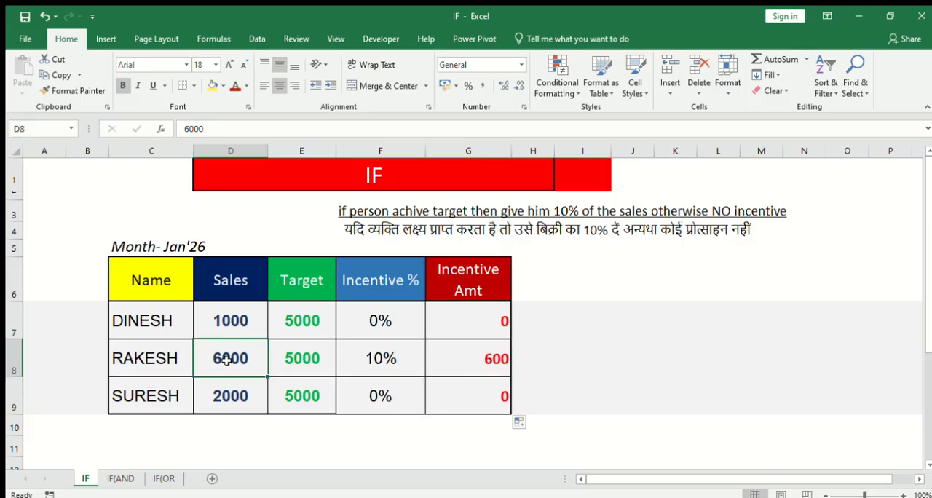
click(483, 358)
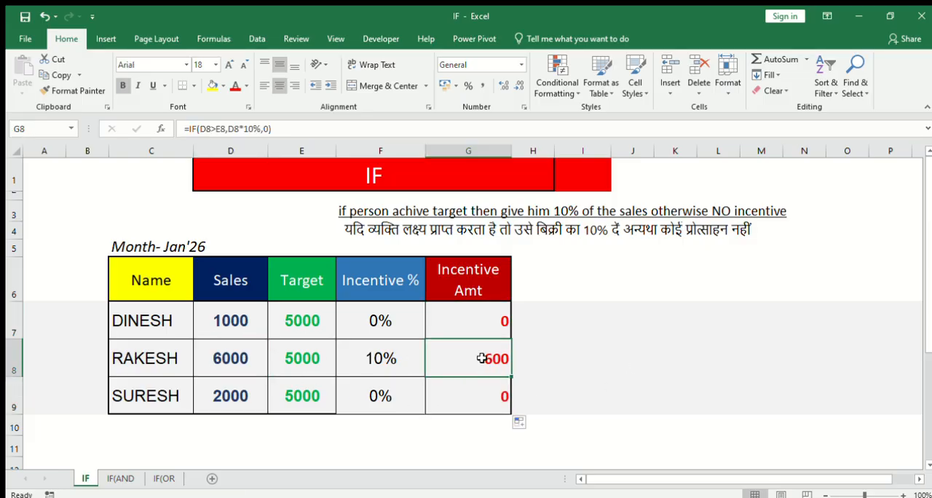
click(233, 325)
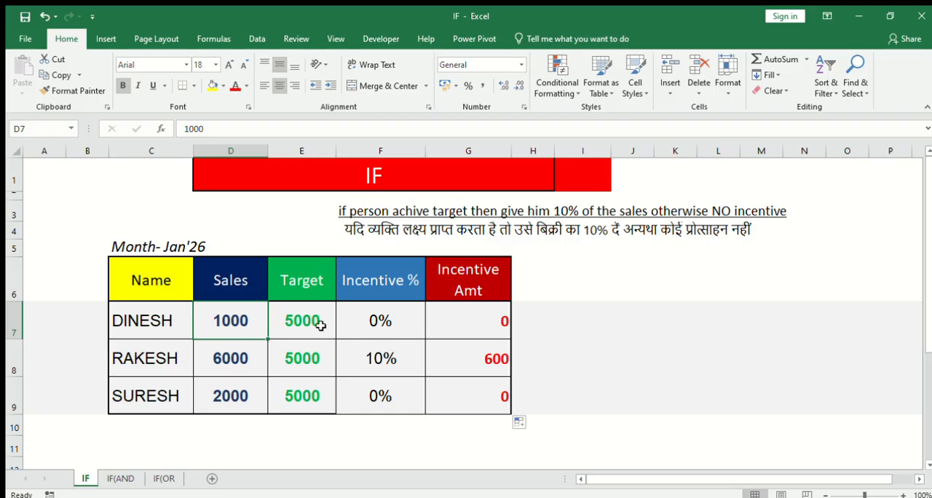
click(465, 329)
click(220, 393)
click(448, 398)
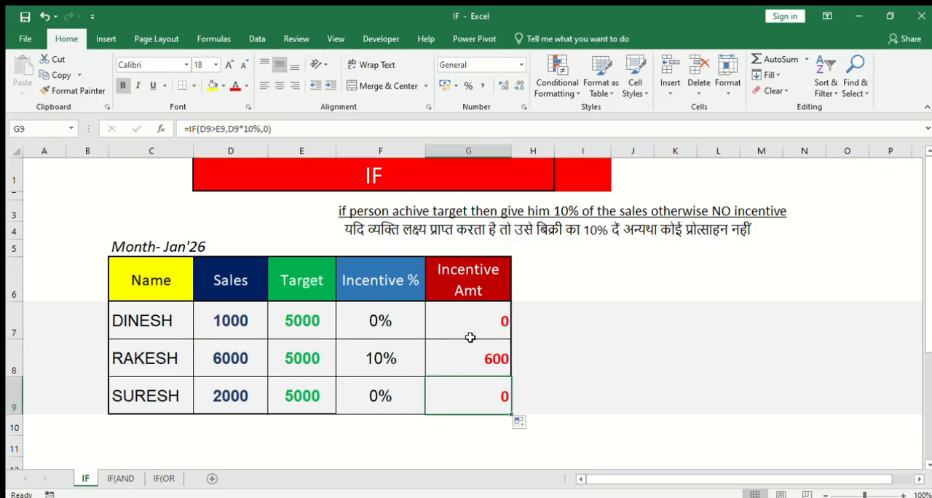
click(466, 322)
click(462, 358)
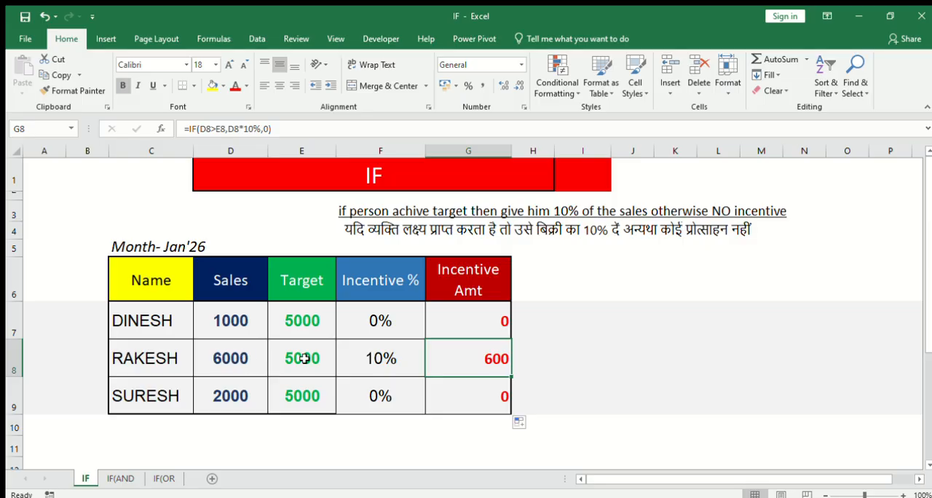
- Compare the sales and target in row 8 with that row's Incentive % and Incentive Amt
click(240, 359)
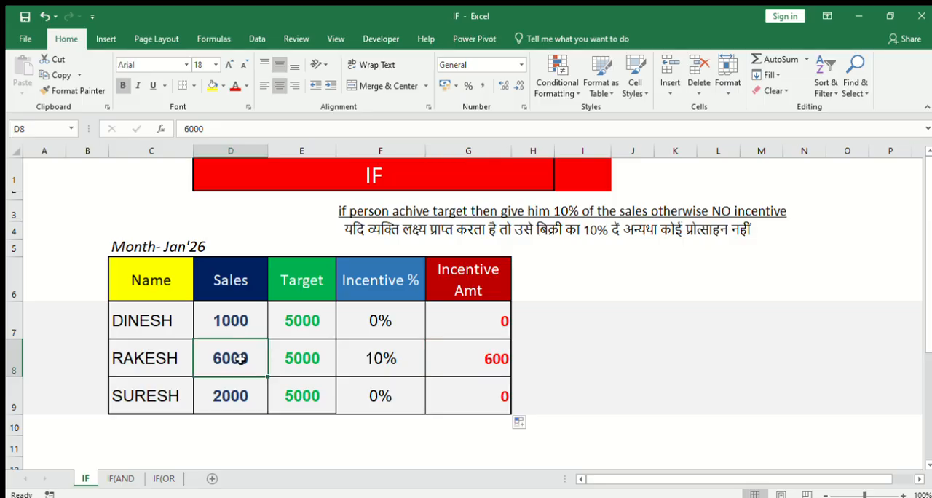
click(298, 360)
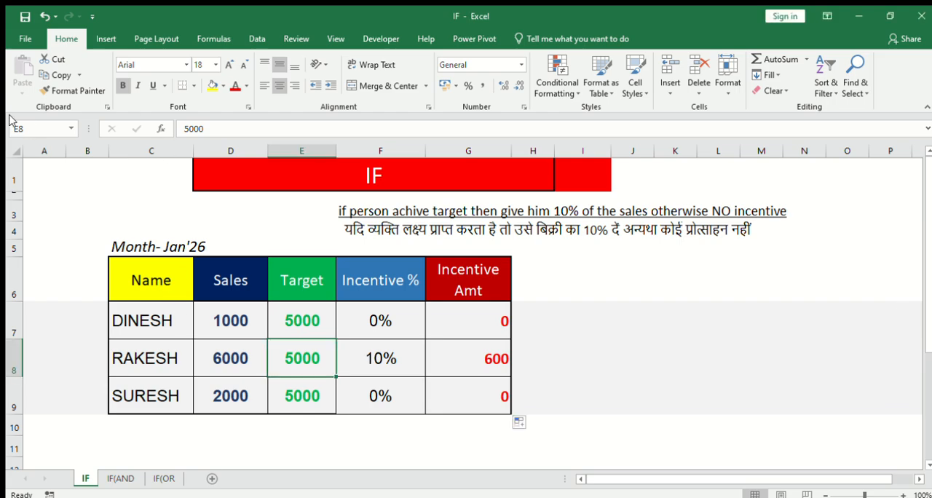
click(241, 360)
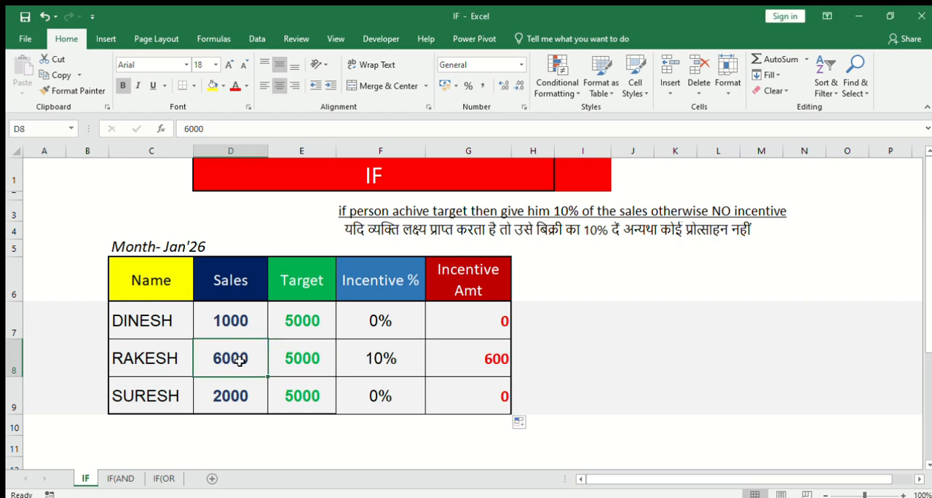
click(306, 360)
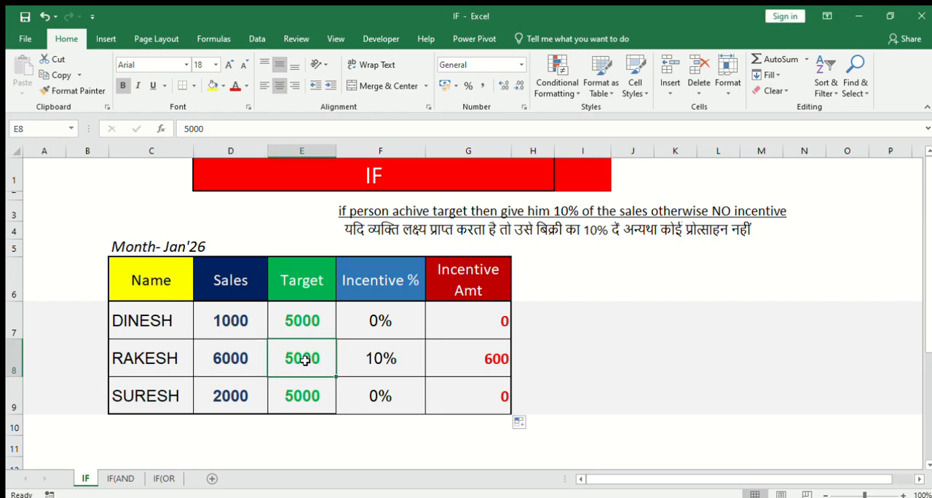
click(398, 362)
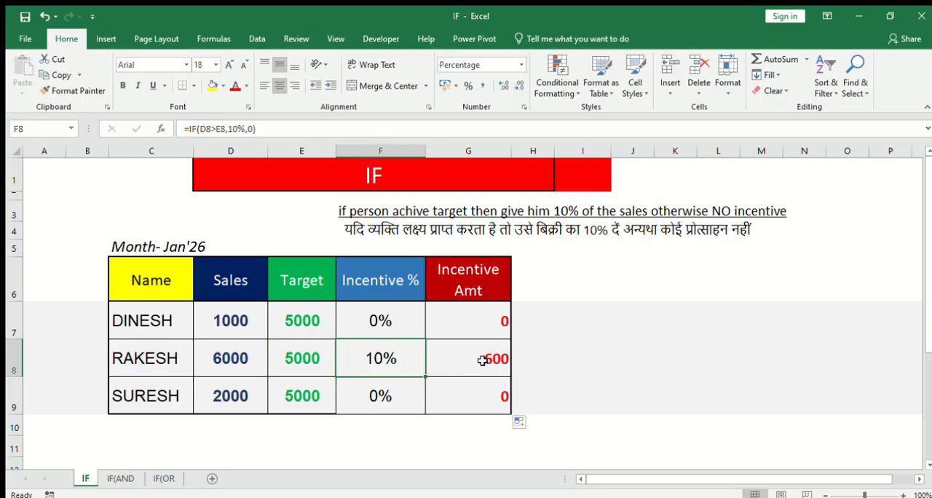
click(483, 356)
- Review the whole incentive table C6:G9, including its headings and the Incentive Amt formula in G7
drag(484, 318, 476, 394)
drag(156, 271, 468, 391)
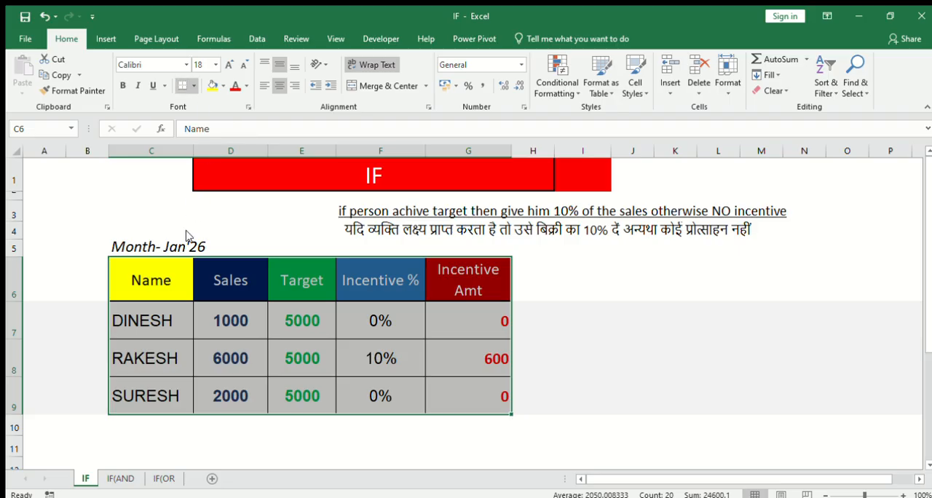
click(592, 305)
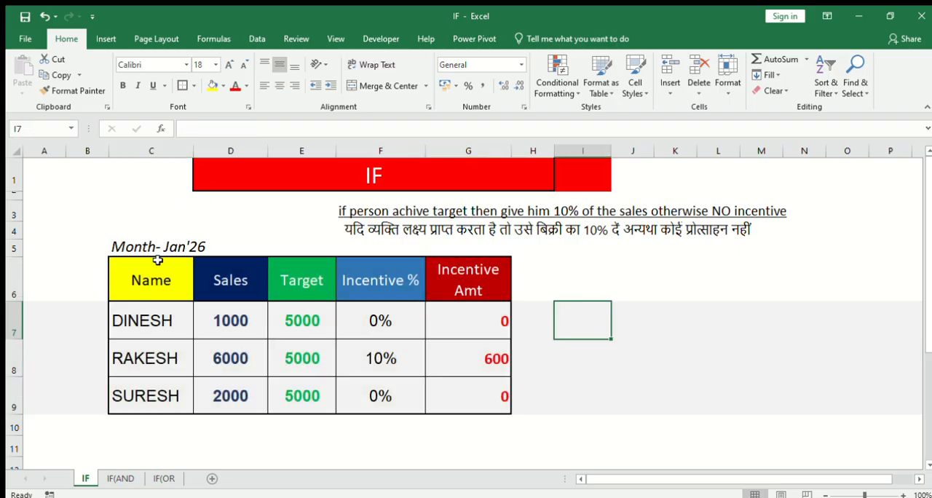
drag(150, 280, 473, 279)
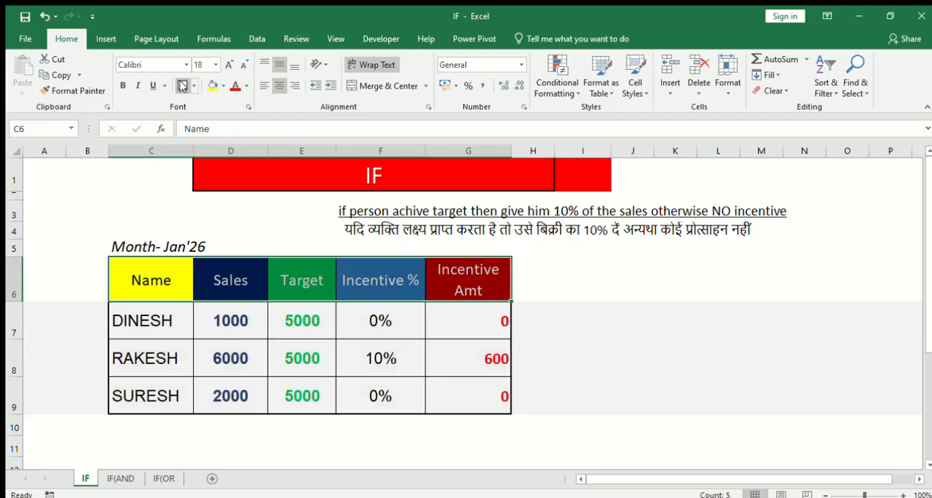
click(568, 306)
click(475, 292)
click(571, 359)
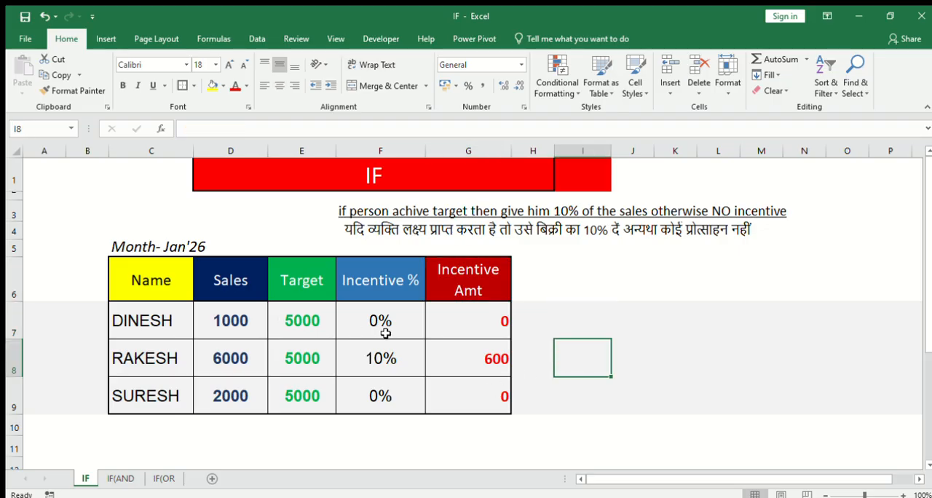
click(459, 327)
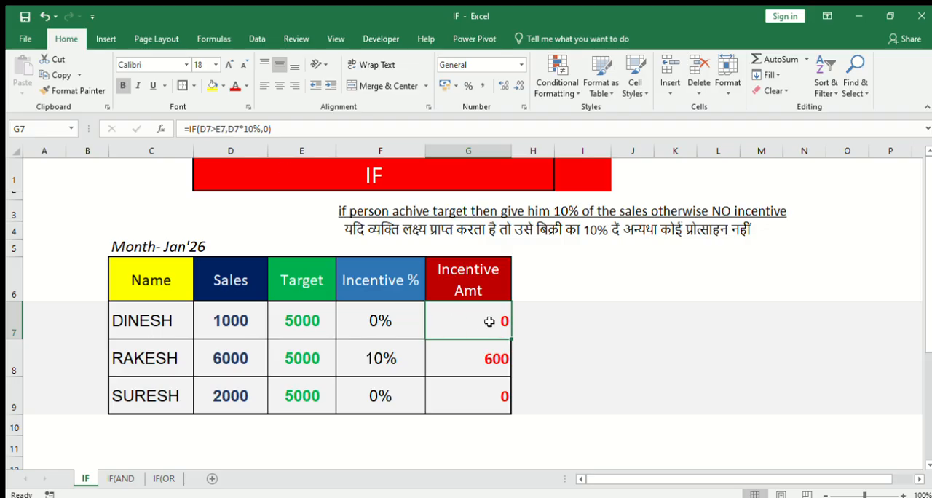
- Open the IF(AND sheet and look over the employee table's columns from EMPLOYEE CODE to CATEGORY
click(121, 477)
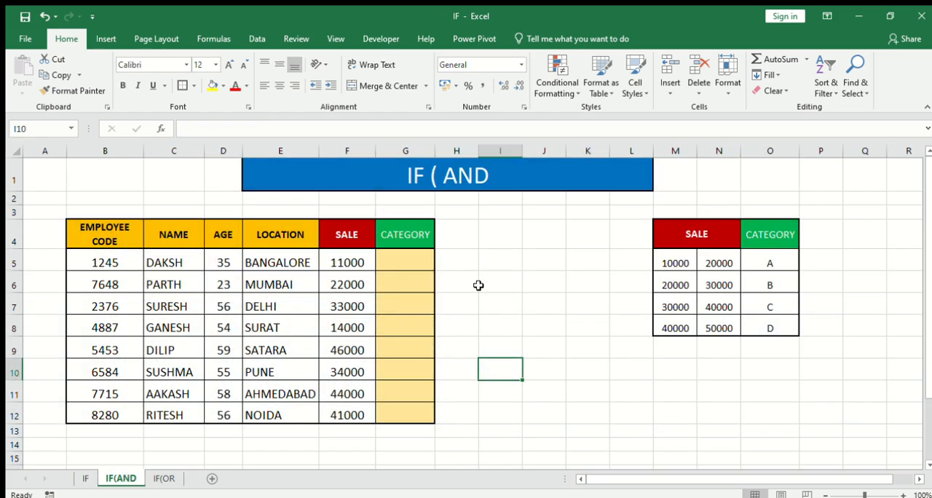
click(404, 177)
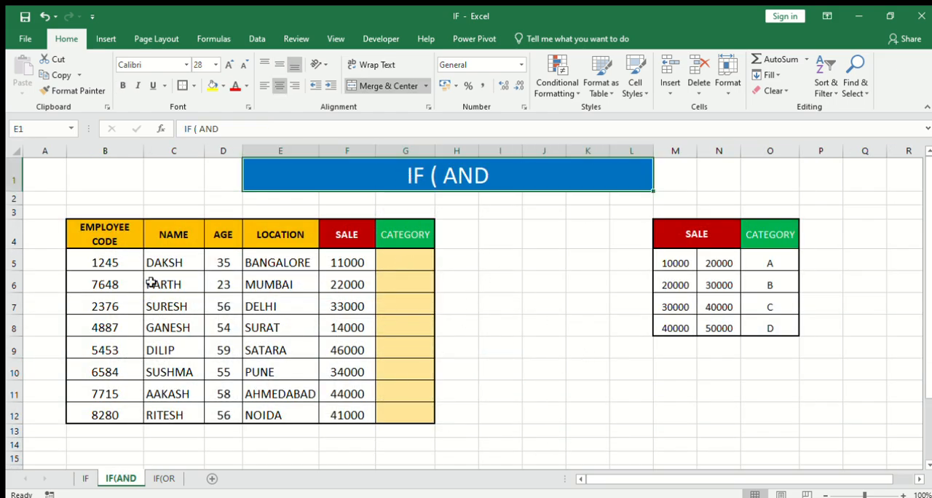
drag(105, 235, 116, 405)
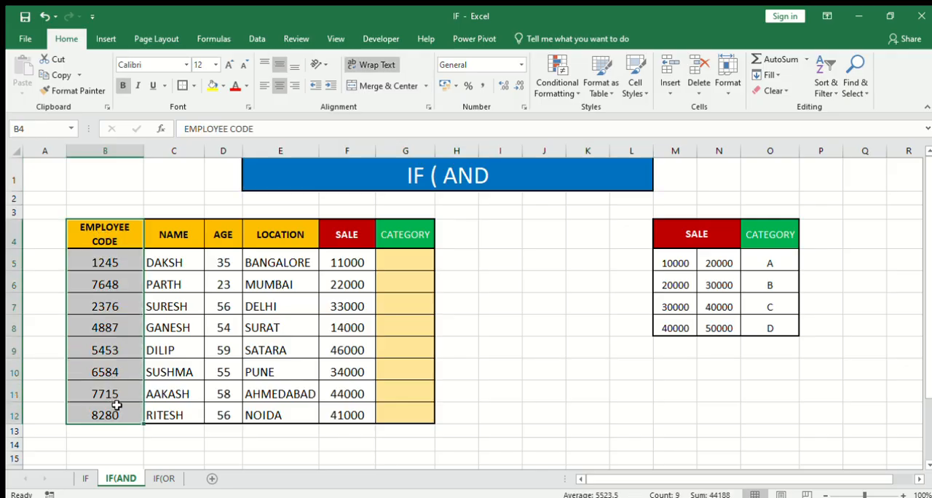
drag(170, 242, 190, 416)
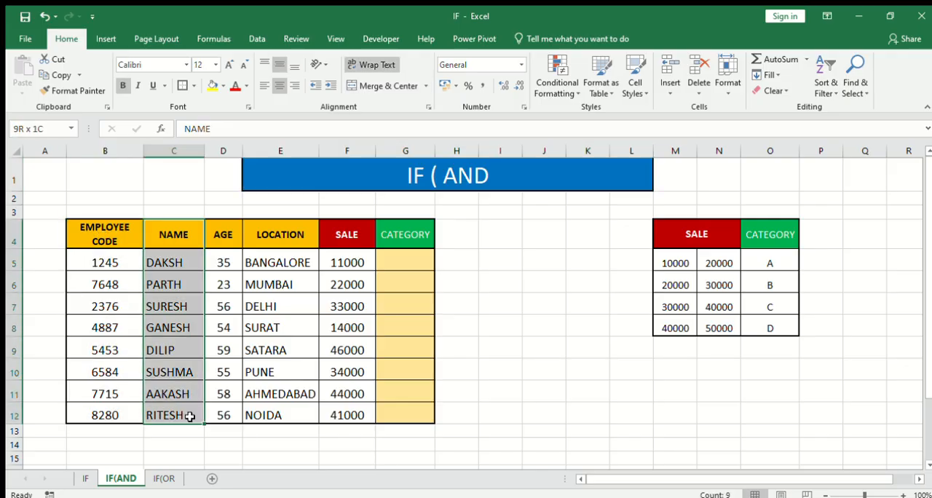
drag(230, 232, 230, 406)
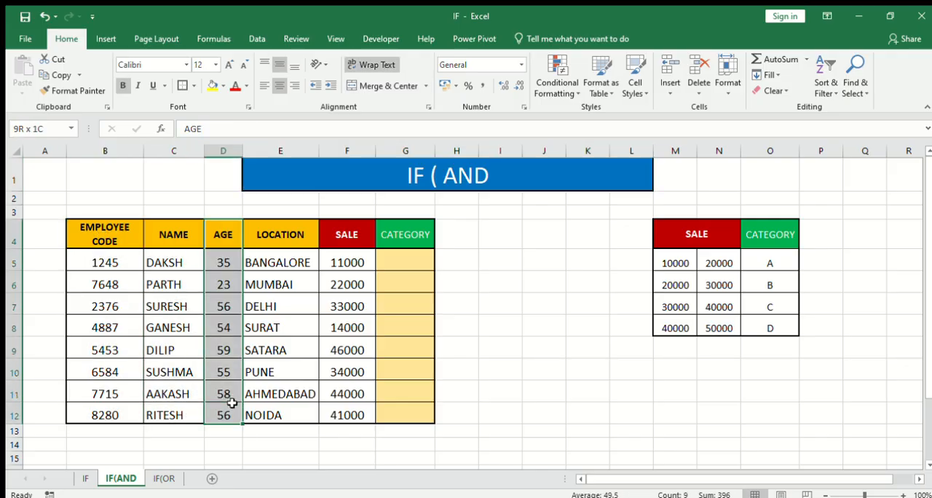
drag(273, 243, 266, 411)
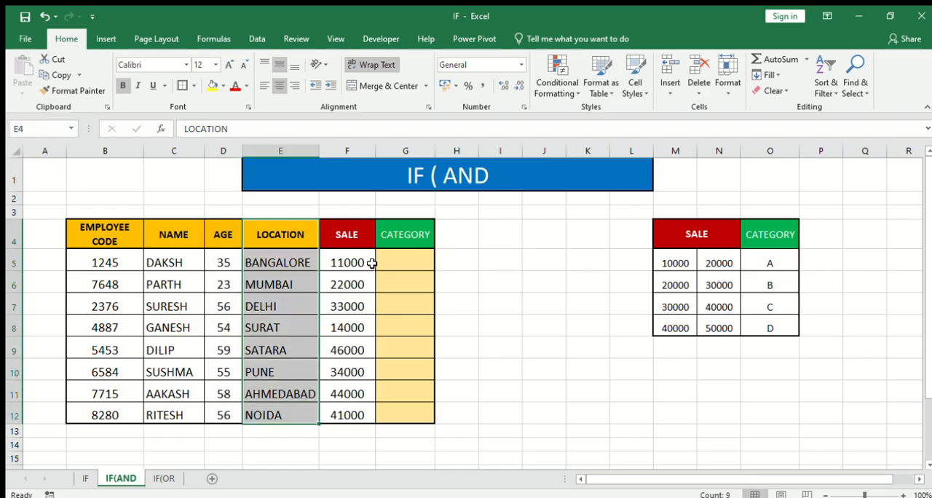
click(357, 242)
drag(354, 260, 356, 405)
drag(415, 241, 417, 412)
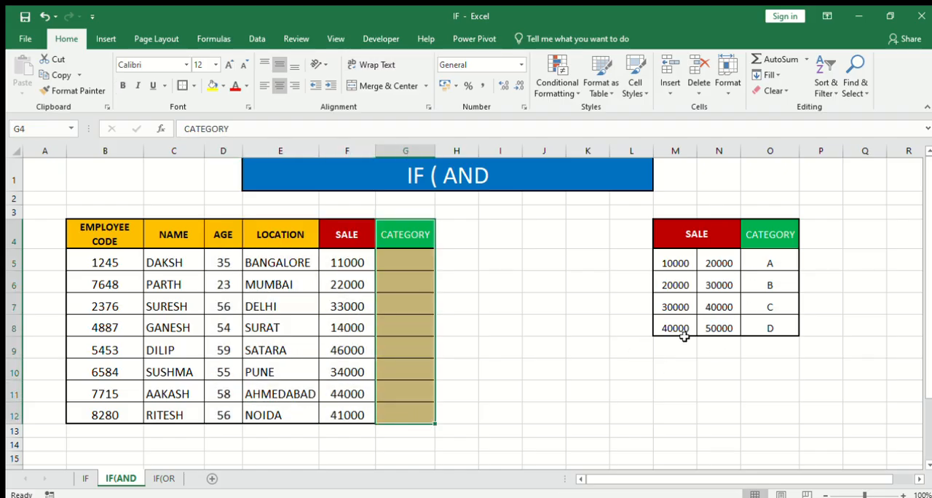
- Examine the sale ranges and their categories in M4:O8 alongside the employees' SALE values in F5:F12
click(682, 264)
click(723, 263)
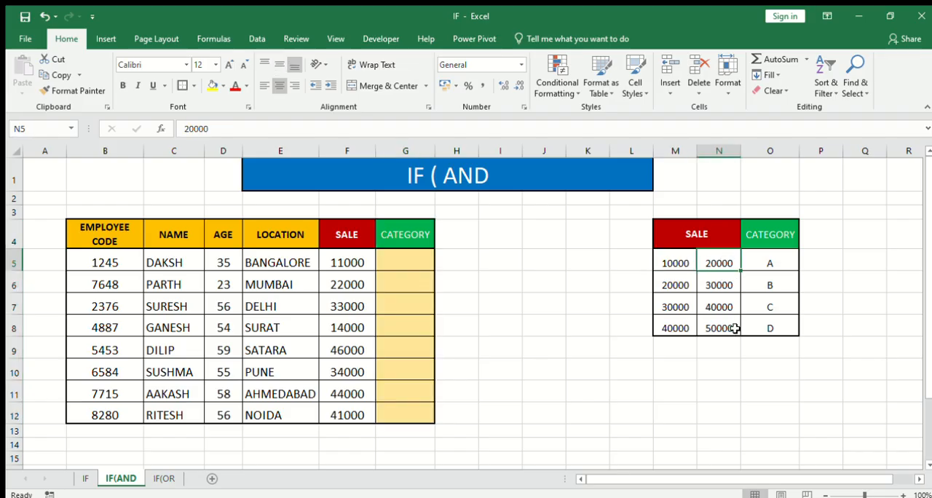
drag(682, 263, 754, 263)
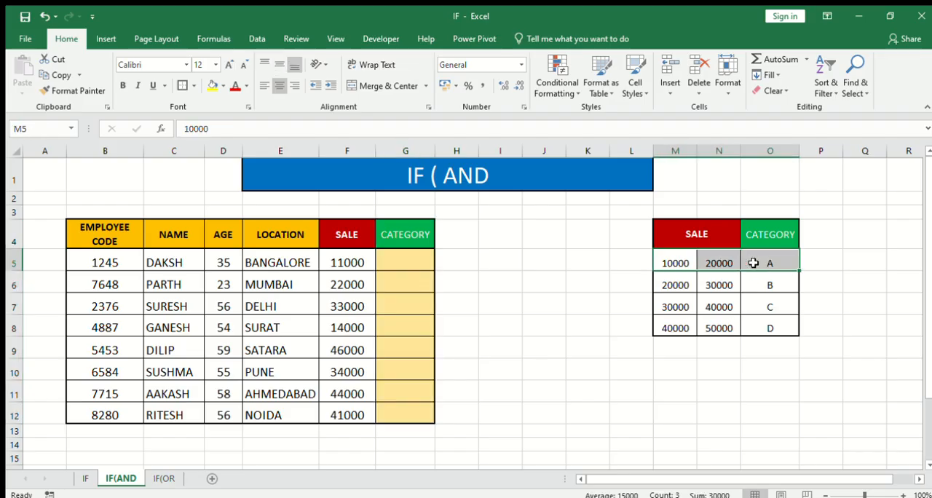
click(677, 285)
click(719, 285)
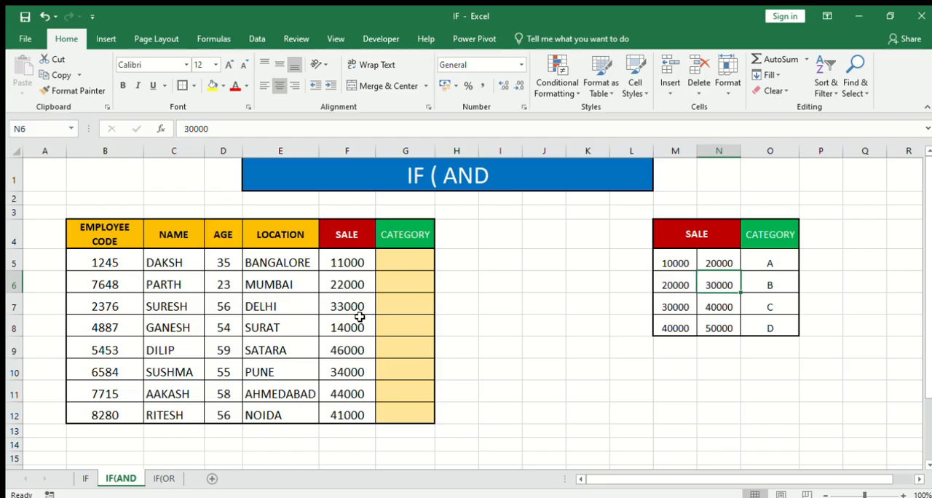
click(773, 285)
drag(673, 306, 728, 307)
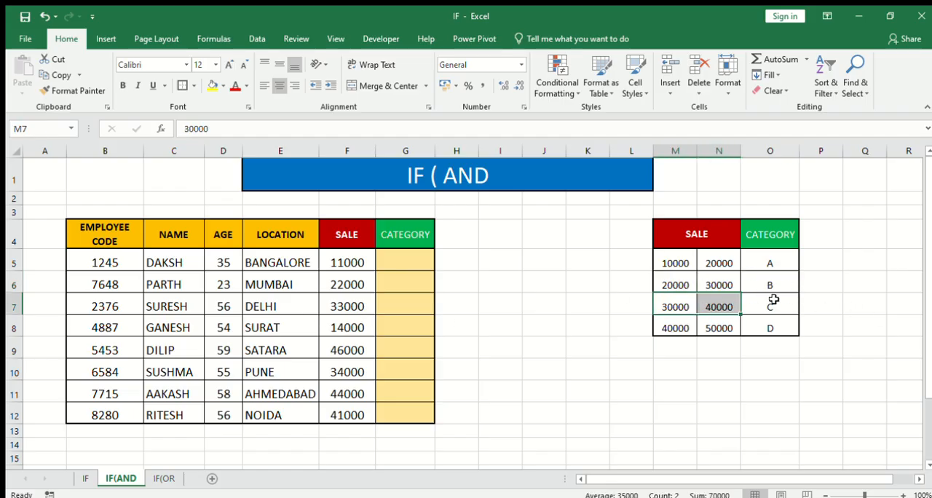
click(772, 304)
click(675, 330)
click(717, 326)
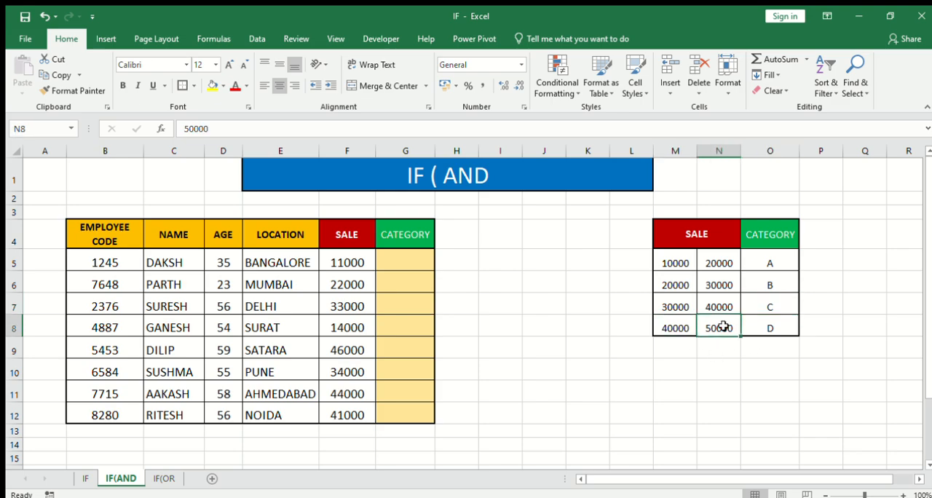
click(770, 326)
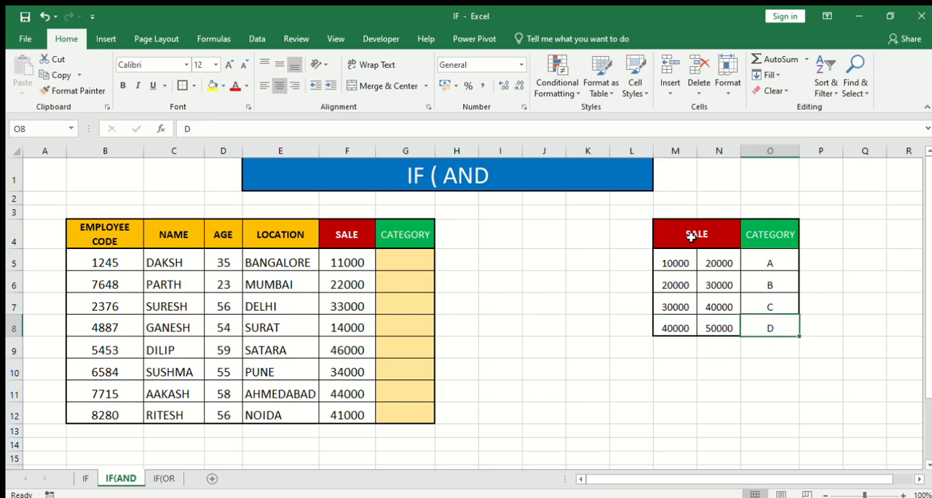
drag(689, 233, 752, 330)
drag(119, 248, 346, 411)
drag(355, 263, 358, 408)
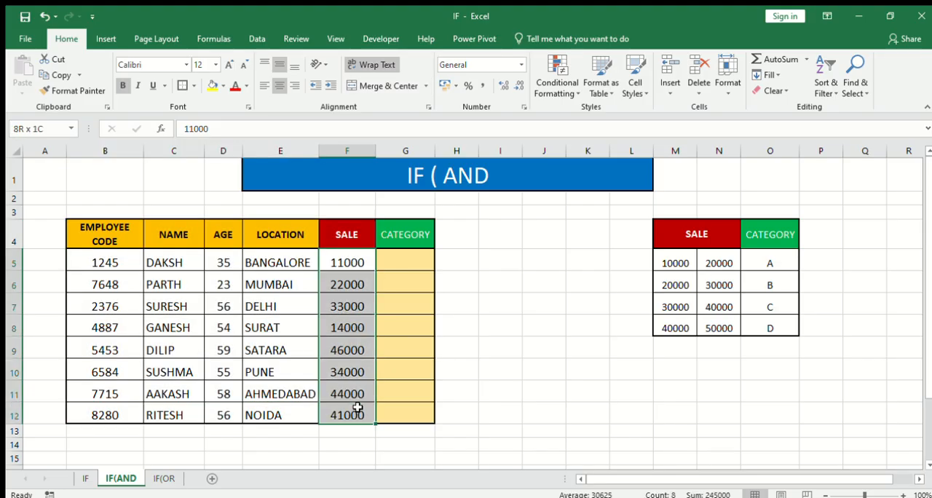
- Begin a formula in G5 with IF and a nested AND whose first condition is F5>10000
click(405, 260)
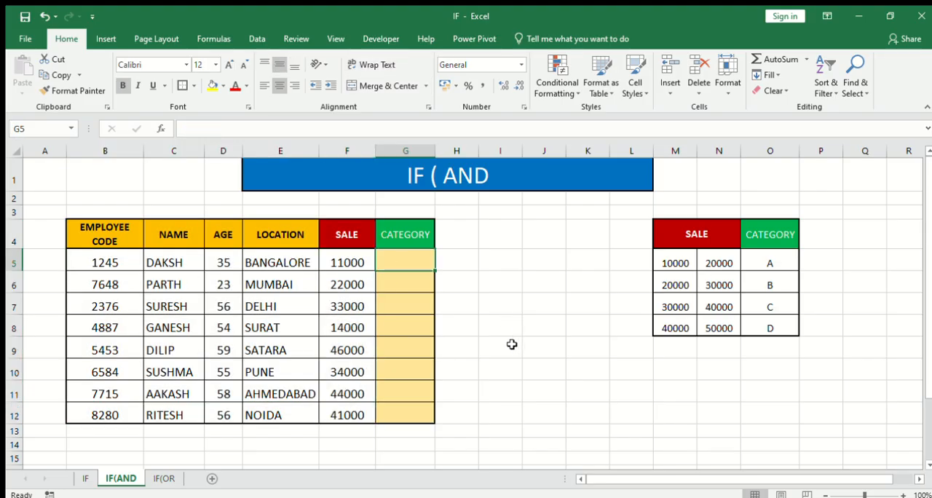
text(=)
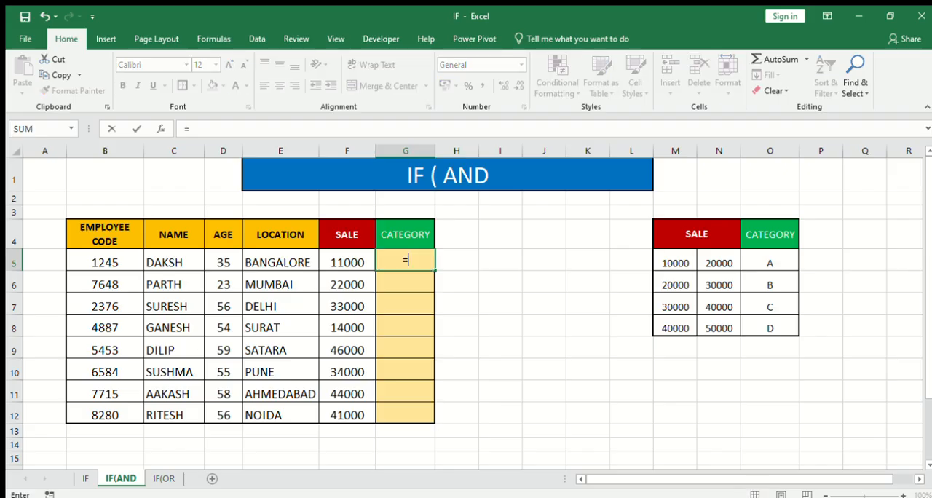
text(if)
key(Tab)
text(and)
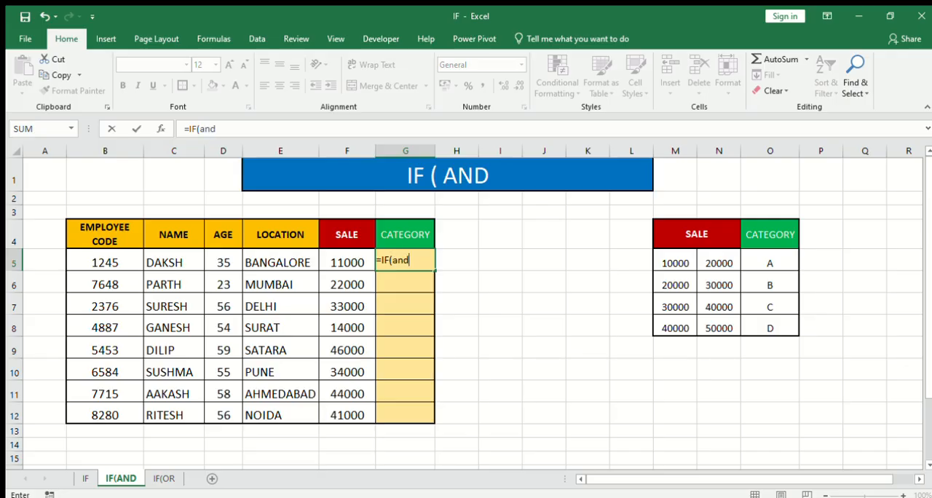
key(Tab)
click(344, 261)
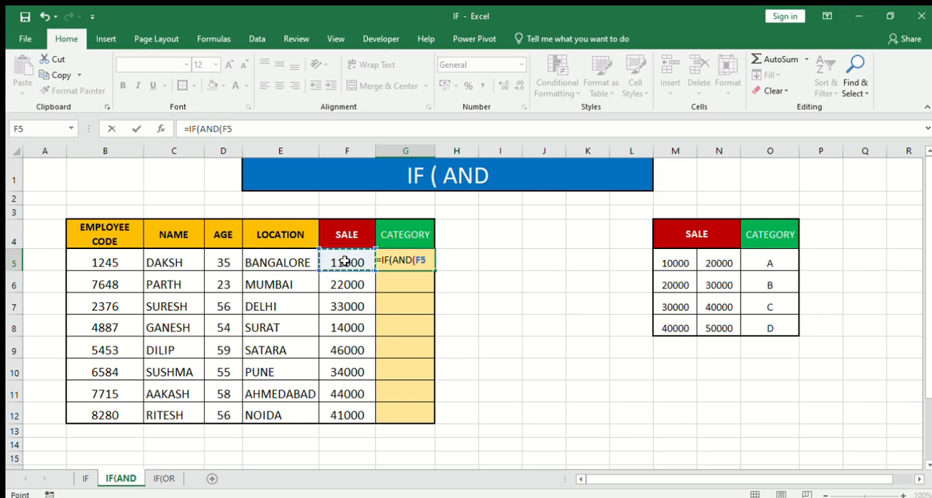
text(>1000)
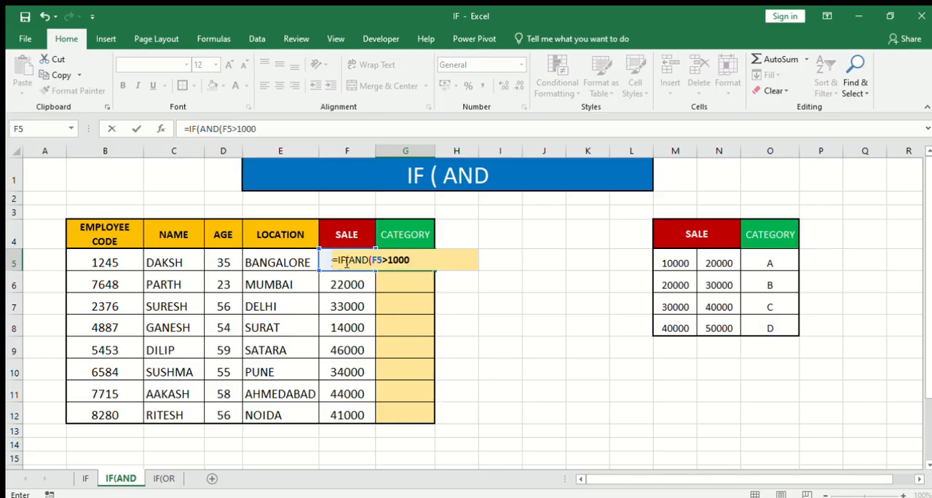
text(0,)
- Add F5<20000 as the AND's second condition, close the AND, and give "A" as the value if true
click(301, 261)
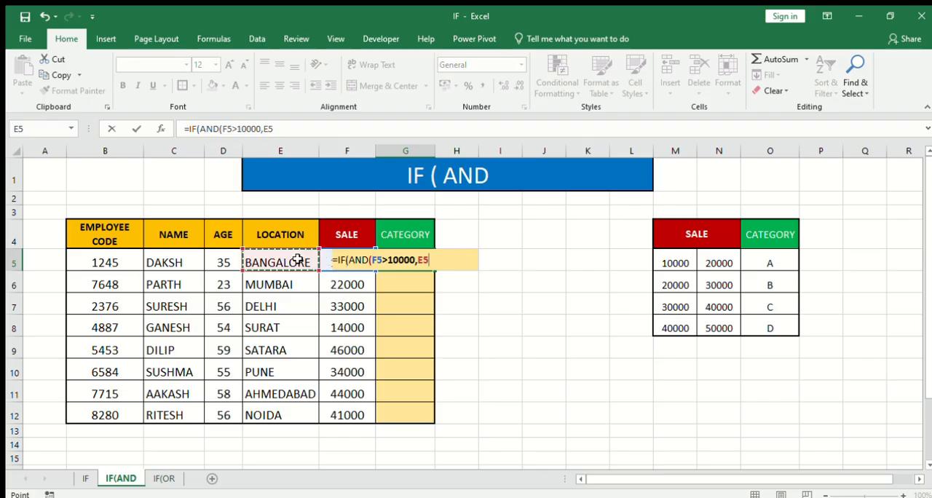
key(Right)
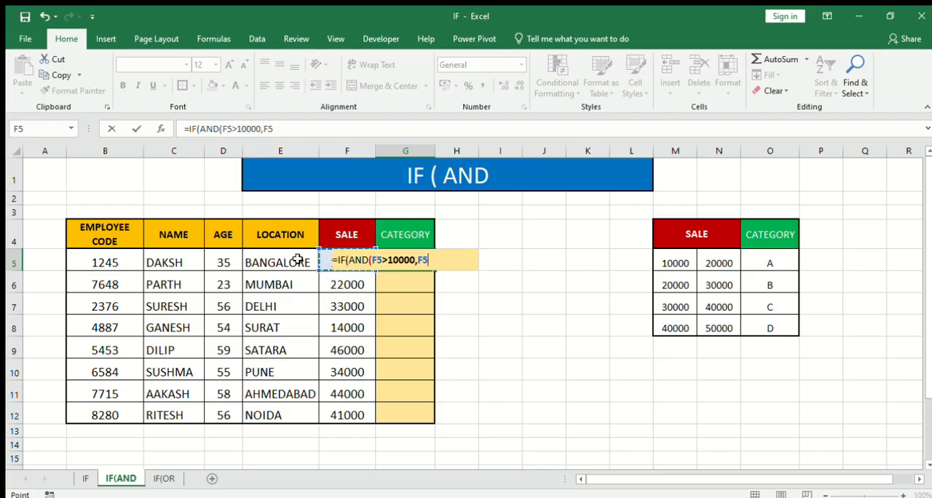
text(<20000,)
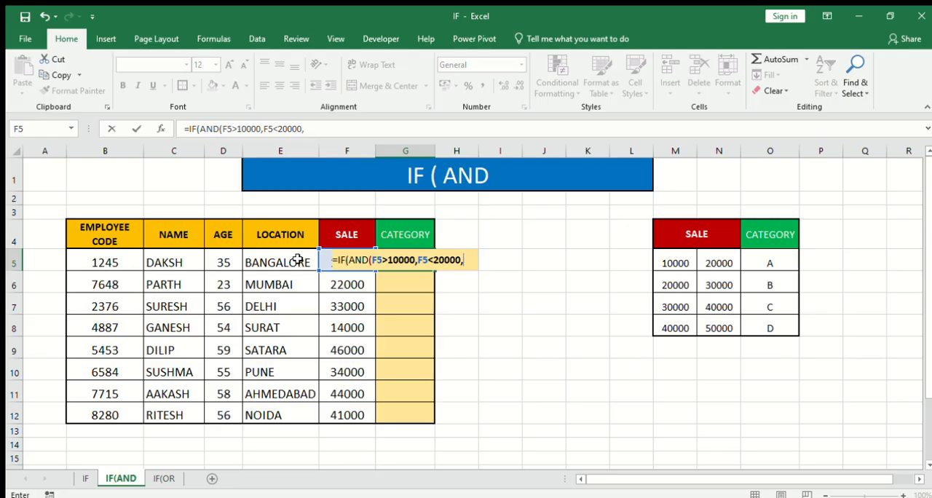
key(BackSpace)
text(),")
text(A)
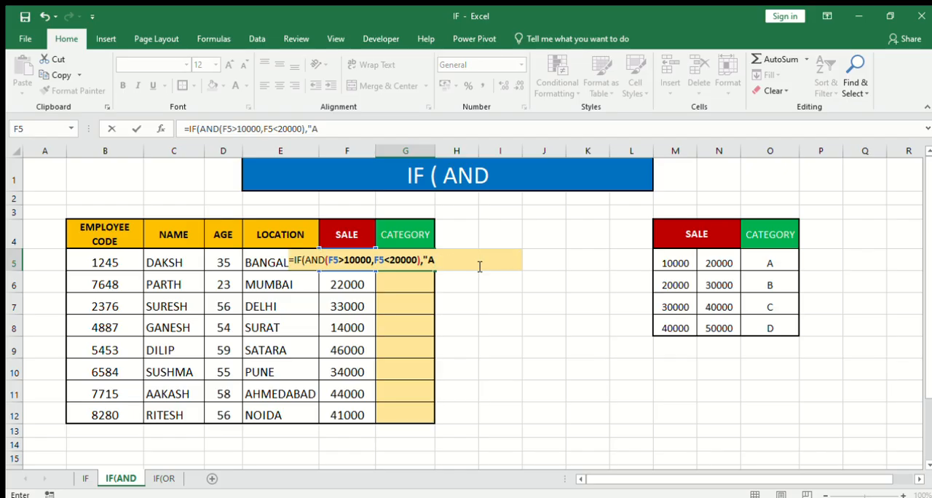
text(",)
- Duplicate the clause IF(AND(F5>10000,F5<20000),"A", at the end of the G5 formula as its value if false
drag(188, 129, 324, 129)
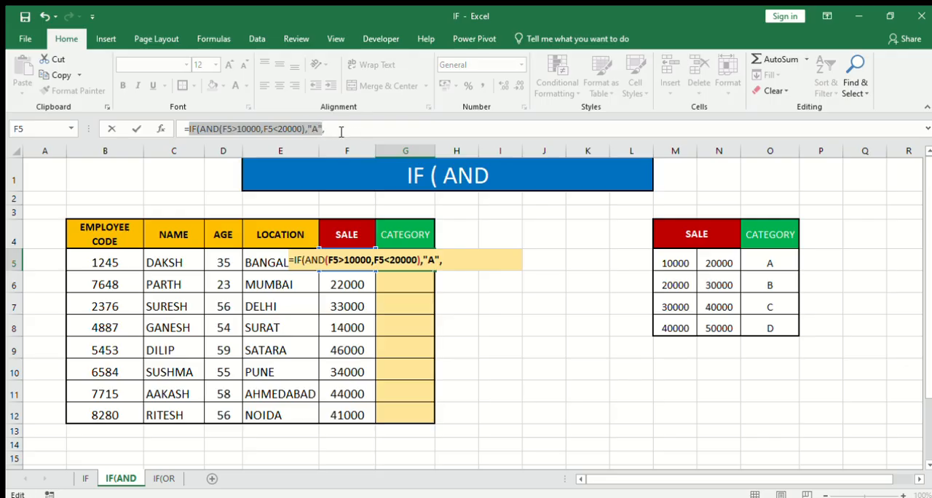
drag(335, 130, 188, 129)
key(ctrl+c)
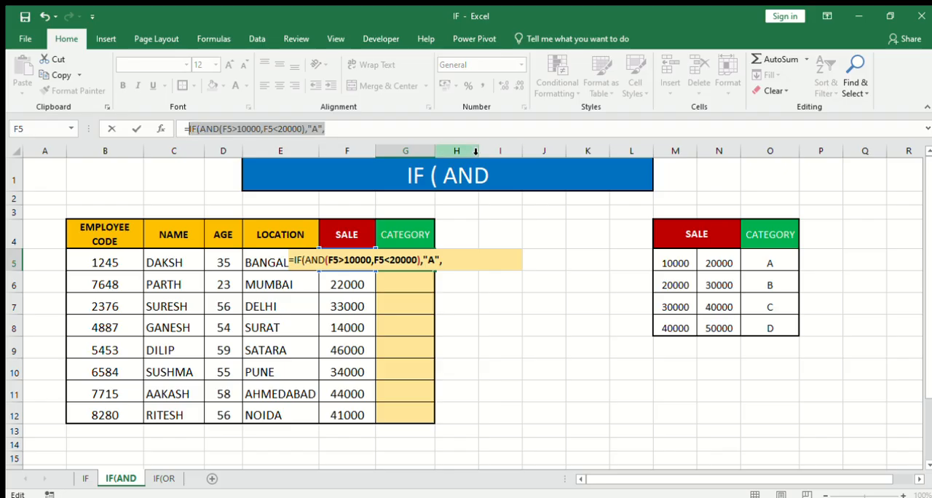
click(353, 129)
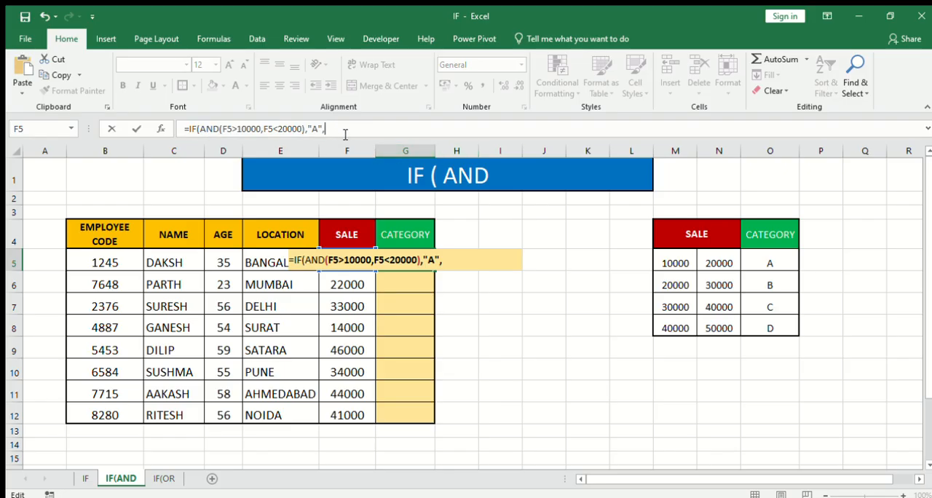
key(ctrl+v)
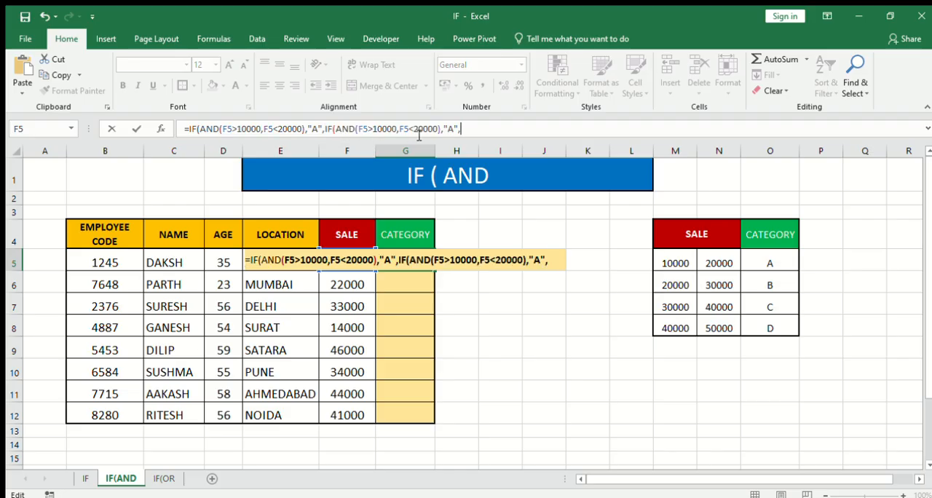
- Edit the second IF(AND clause to test F5>20000 and F5<30000 and return "B"
click(377, 128)
key(BackSpace)
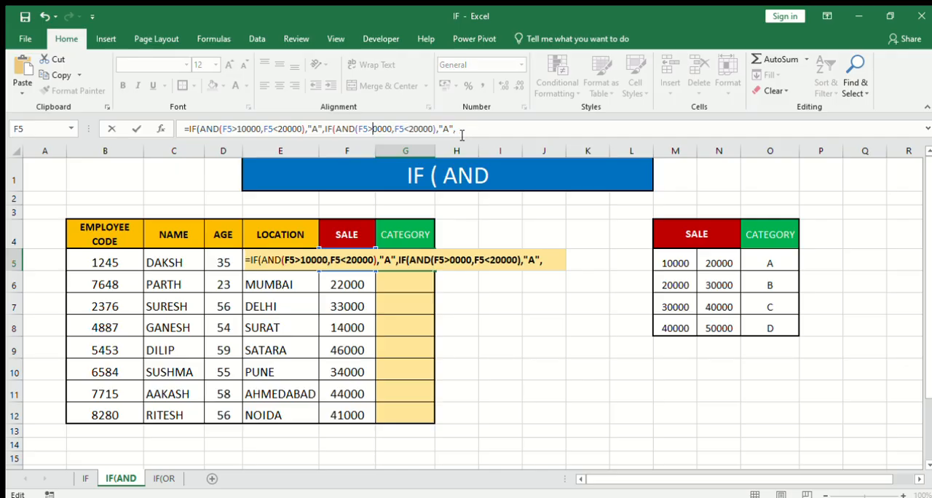
text(2)
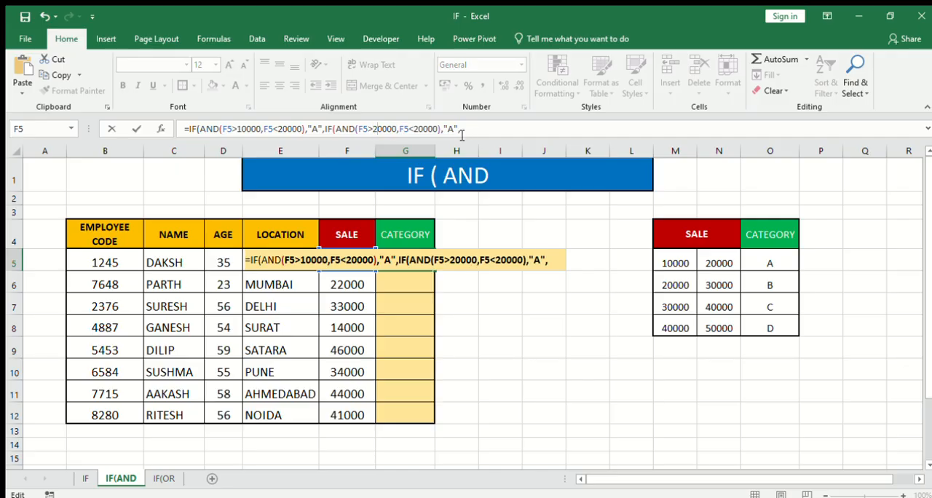
click(426, 128)
key(BackSpace)
text(3)
click(453, 128)
key(BackSpace)
text(b)
key(BackSpace)
text(B)
- Paste a third IF(AND clause into the G5 formula and set it to F5>30000, F5<40000, returning "C"
key(ctrl+v)
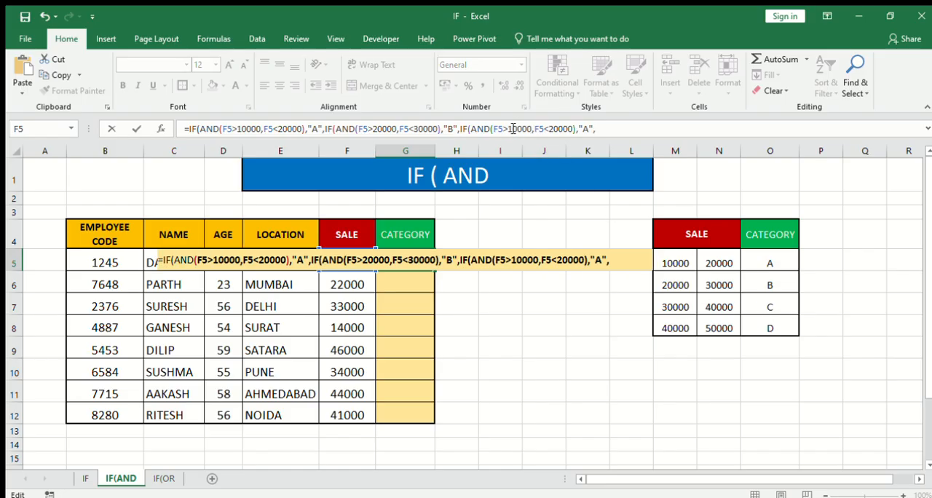
click(513, 129)
key(BackSpace)
text(3)
click(552, 129)
key(BackSpace)
text(4)
click(586, 129)
key(BackSpace)
text(C)
- Append a fourth IF(AND clause to the G5 formula with F5>40000, F5<50000, returning "D"
click(609, 132)
key(ctrl+v)
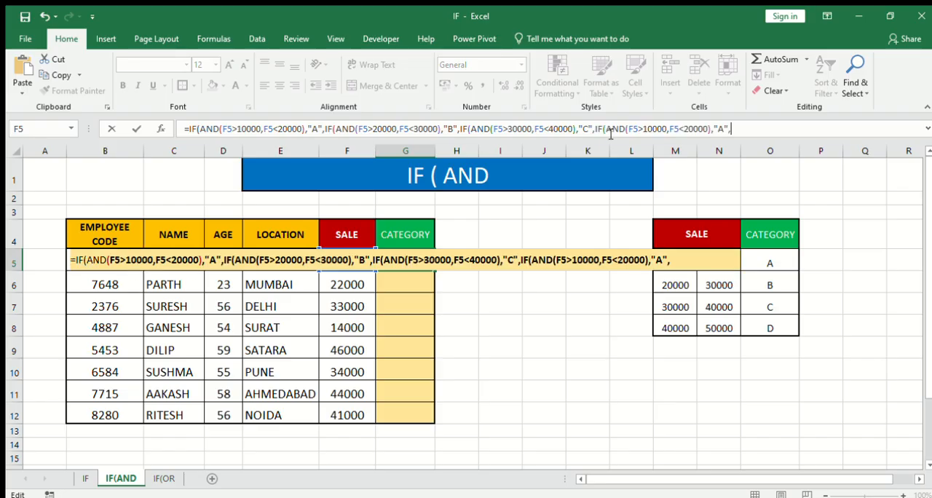
click(646, 129)
key(BackSpace)
text(4)
click(684, 128)
key(Delete)
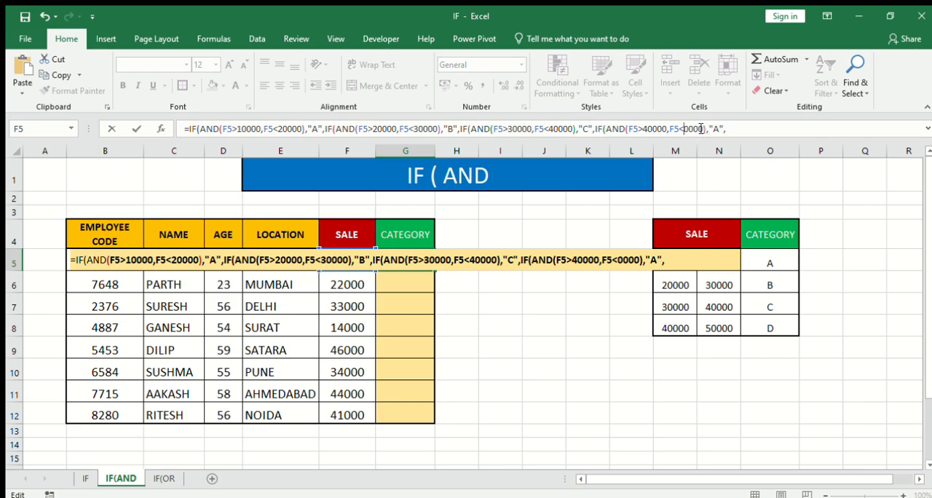
text(5)
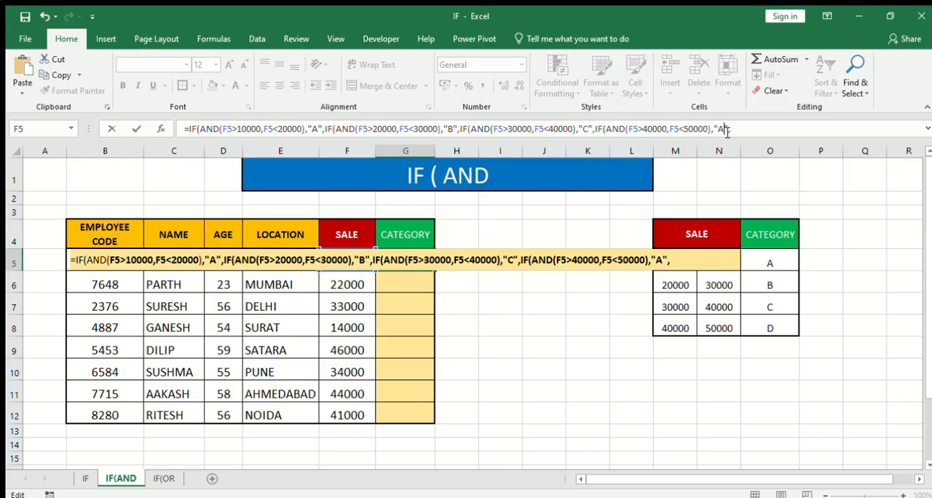
key(Delete)
text(D)
- Complete the G5 formula with " " as the final false value and four closing brackets, and fill it down to G12
click(743, 128)
key(Return)
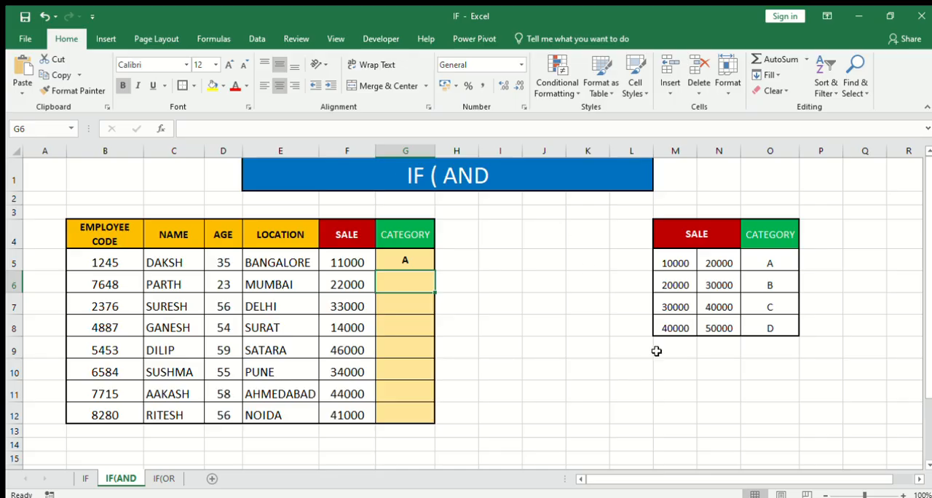
click(412, 262)
drag(436, 271, 435, 424)
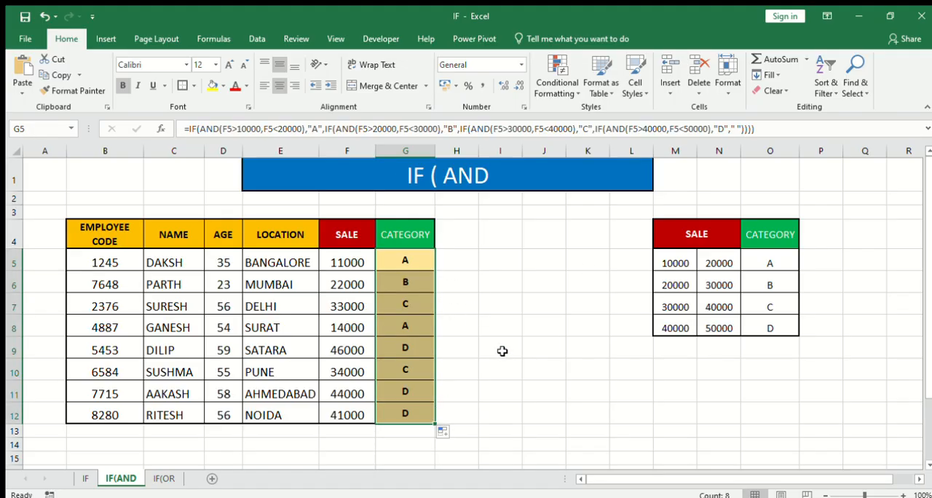
- Check the SALE values and assigned categories in rows 6 to 11 against the sale ranges in M5:O8
click(344, 284)
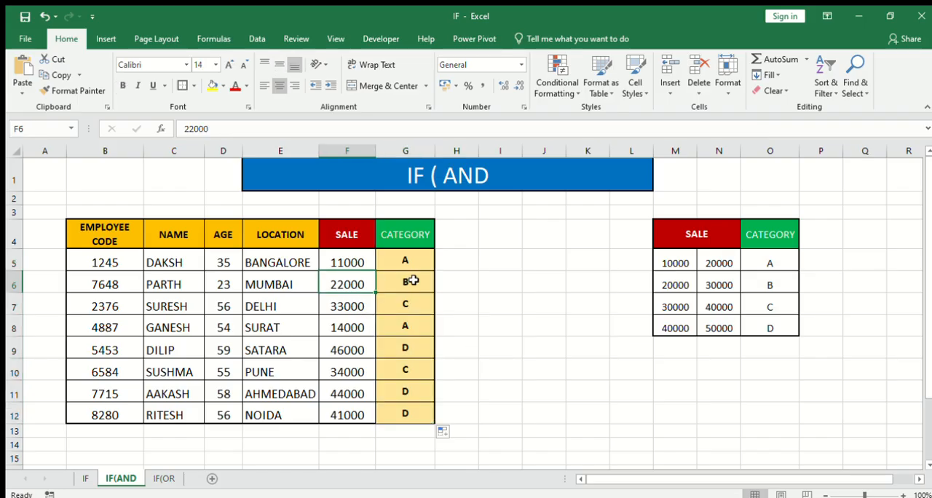
click(414, 281)
click(347, 307)
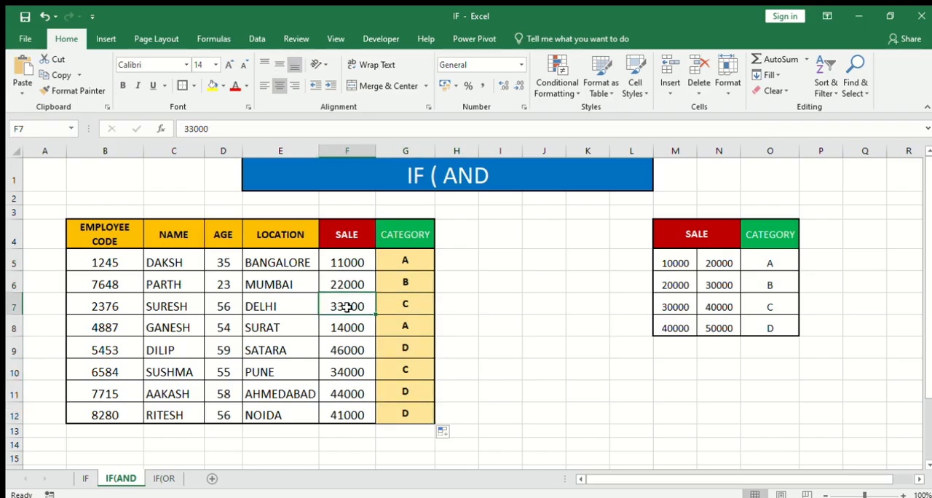
click(404, 305)
drag(679, 307, 770, 308)
click(679, 398)
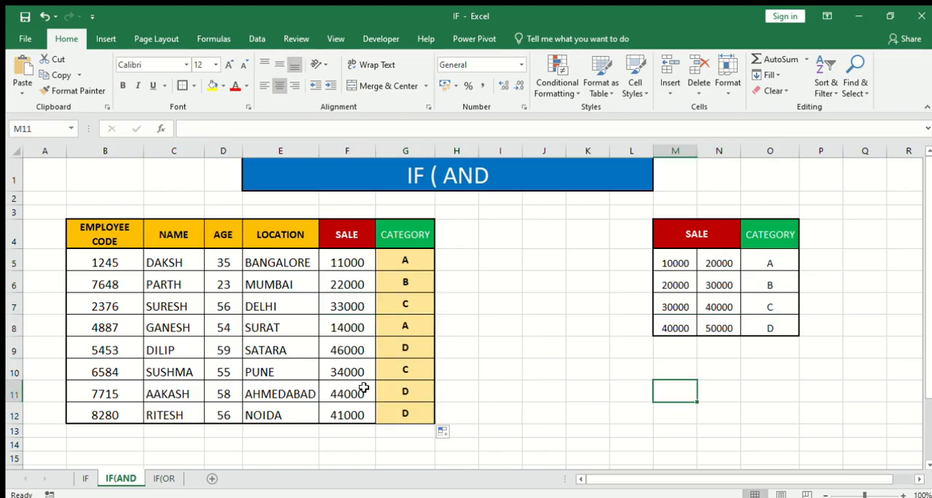
drag(354, 349, 405, 350)
click(773, 327)
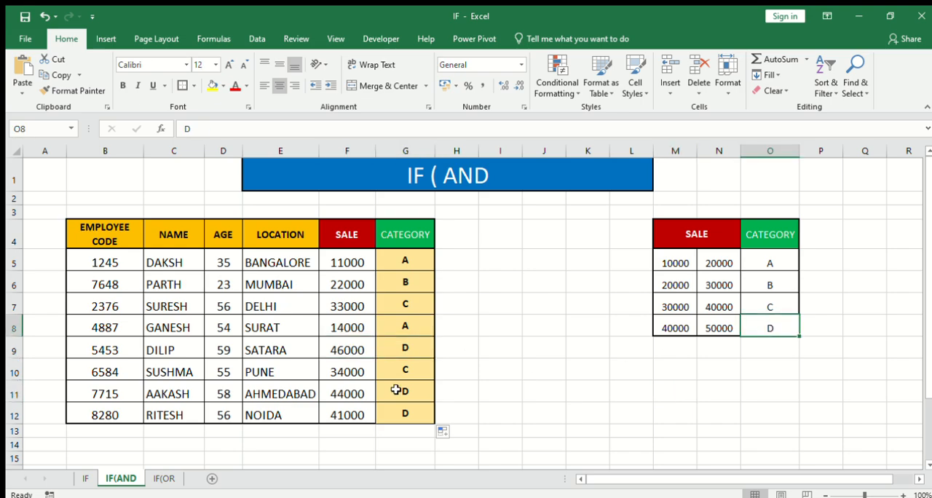
click(349, 372)
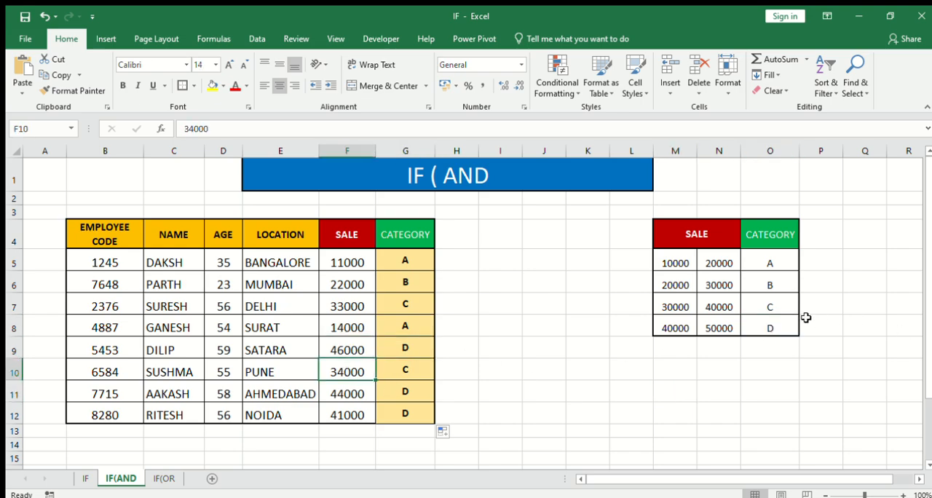
click(774, 306)
drag(344, 394, 419, 394)
click(645, 350)
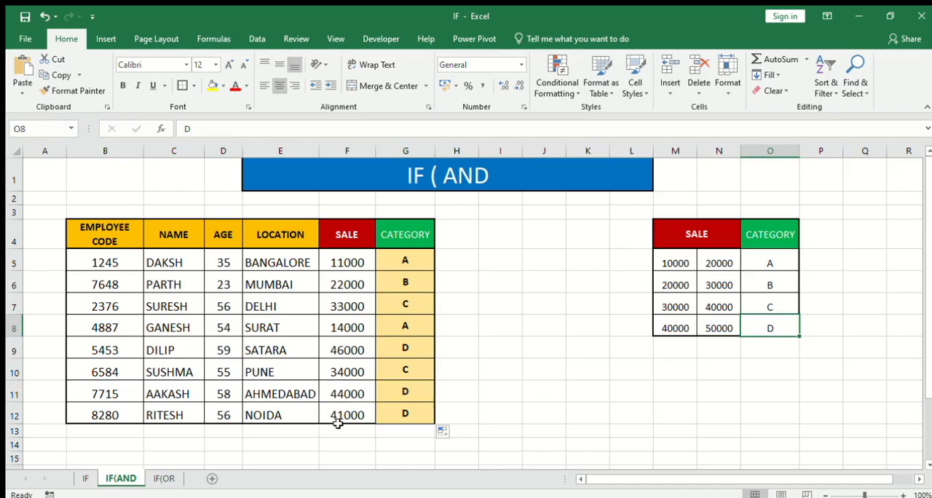
- Review the CATEGORY column G4:G12 and the nested IF(AND formula in its cells, such as G5 and G7
drag(406, 260, 405, 411)
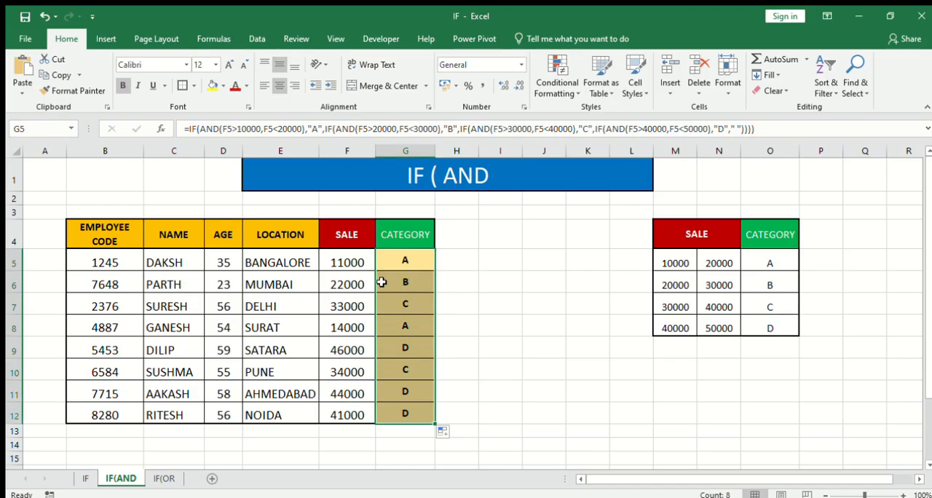
click(412, 267)
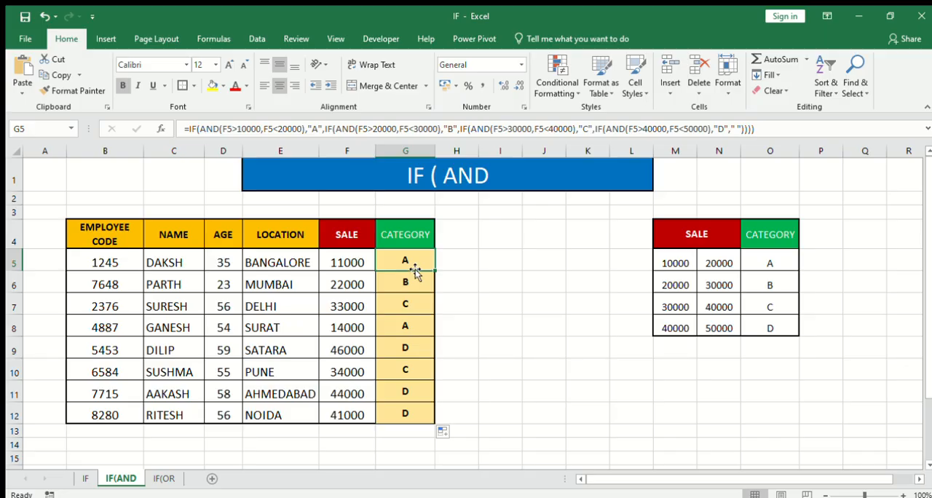
click(502, 349)
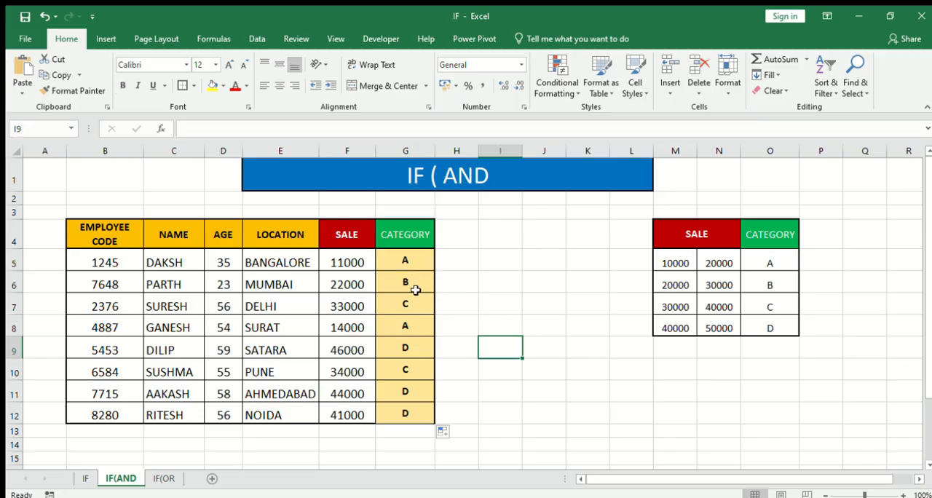
click(400, 275)
click(408, 263)
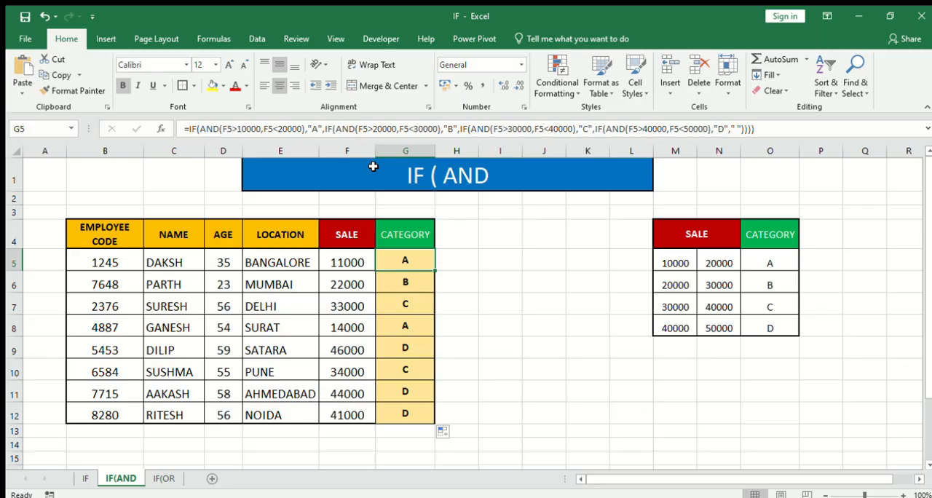
click(494, 321)
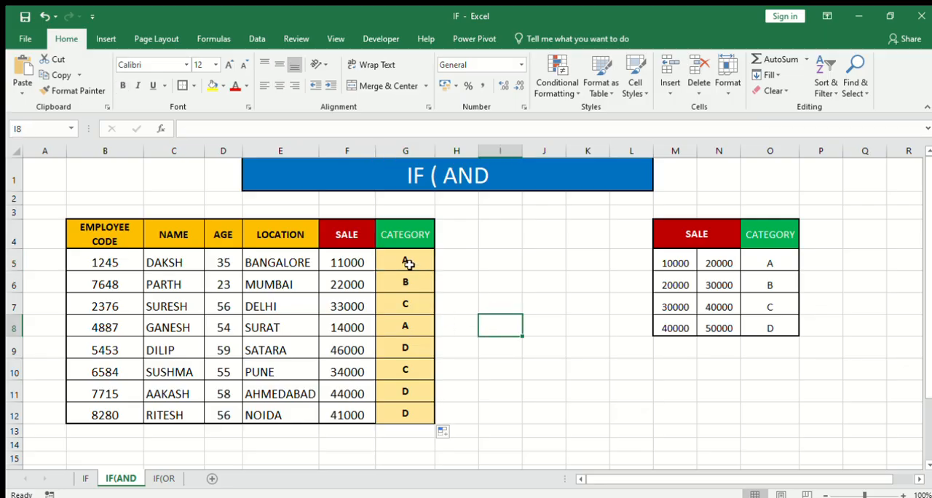
drag(409, 264, 415, 411)
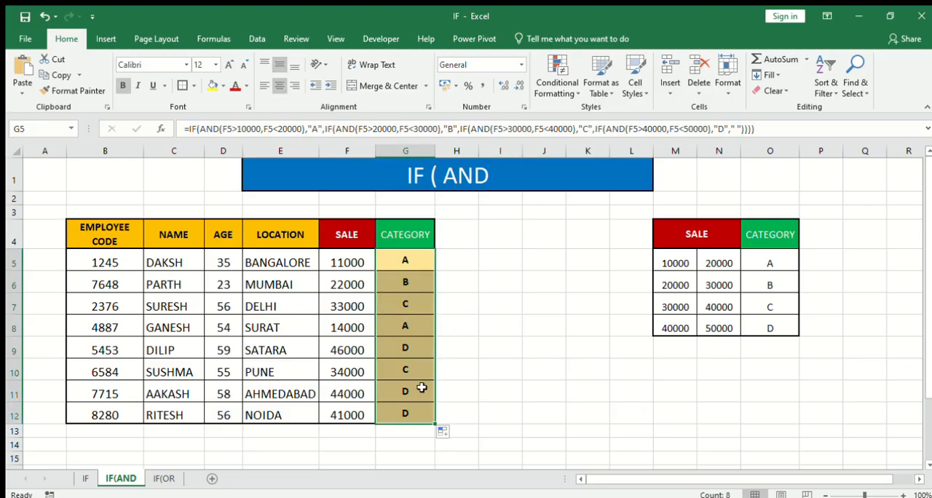
drag(396, 239, 403, 410)
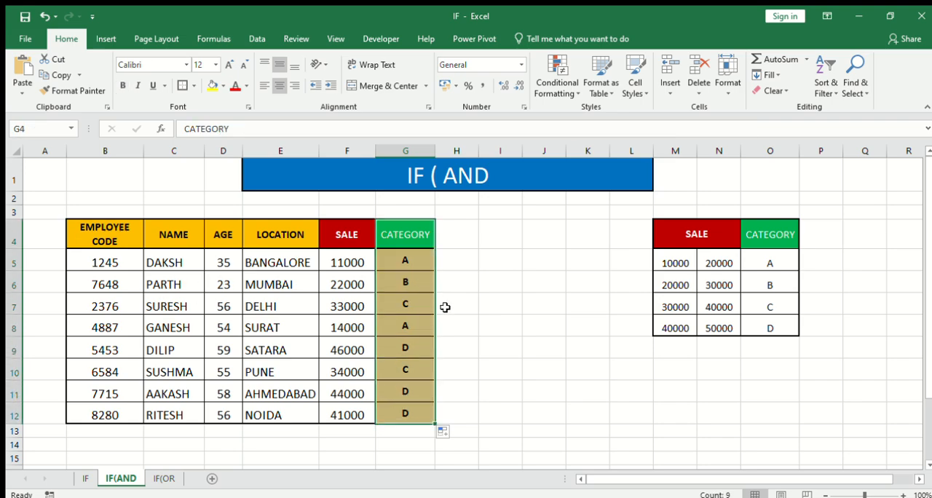
drag(402, 235, 408, 411)
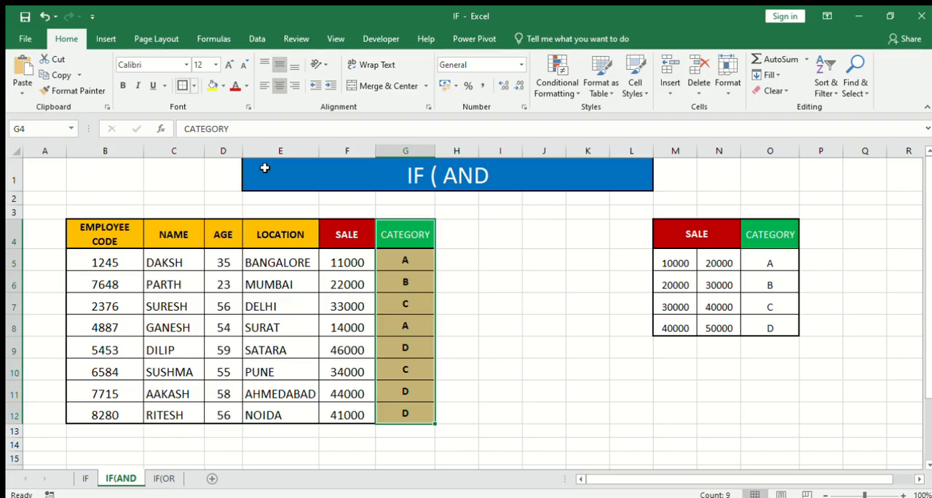
click(413, 301)
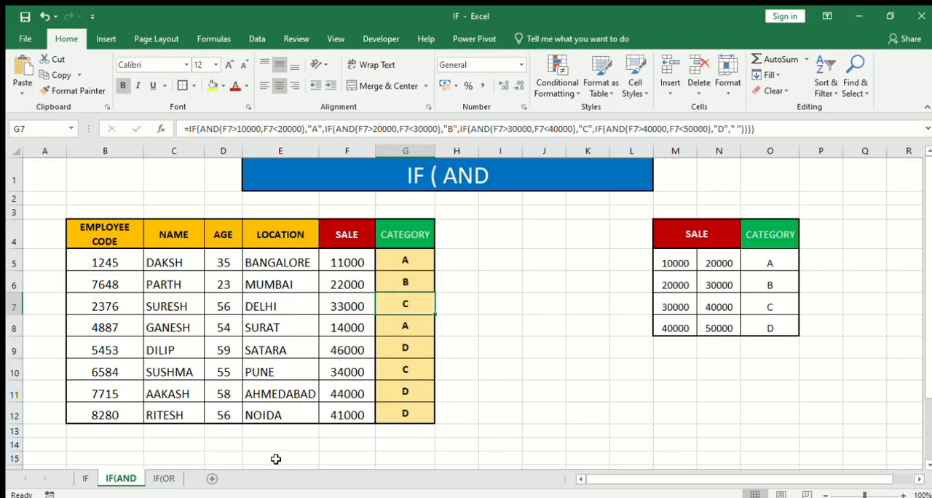
- Revisit the IF(AND and IF sheets and their titles, and open the IF(OR sheet
click(380, 179)
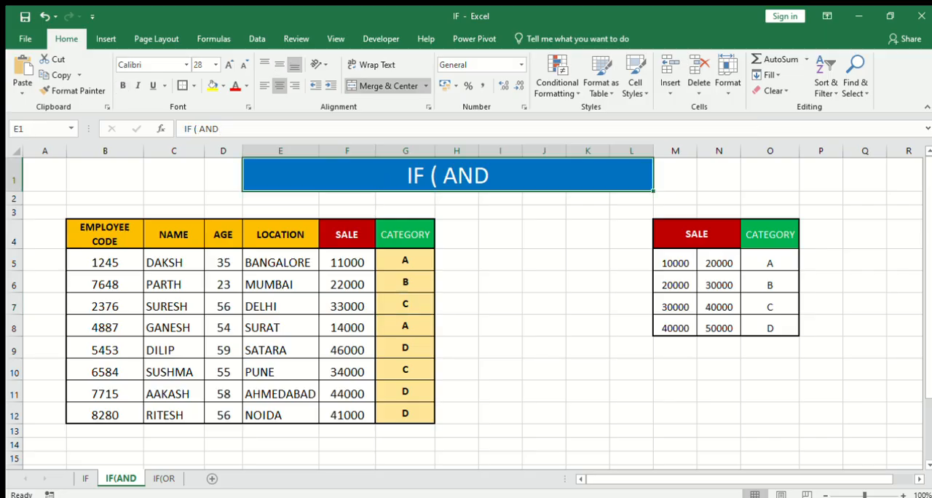
click(86, 478)
click(435, 178)
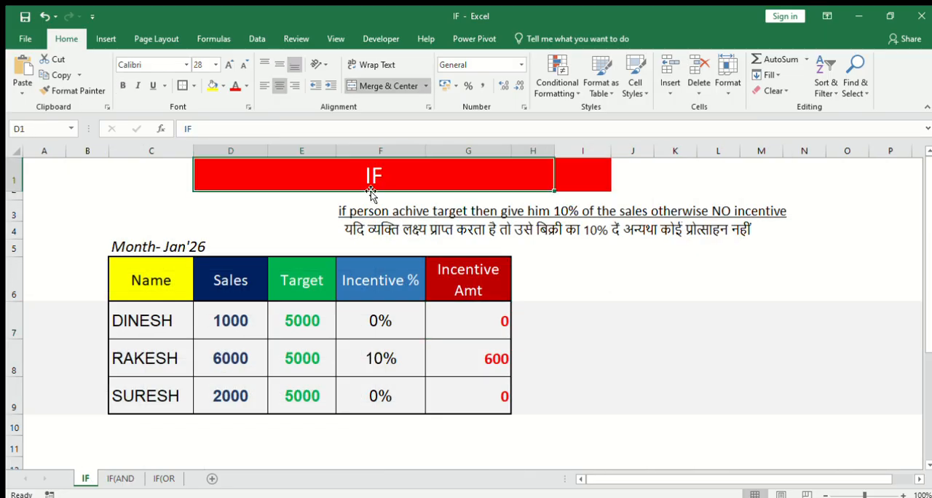
click(164, 477)
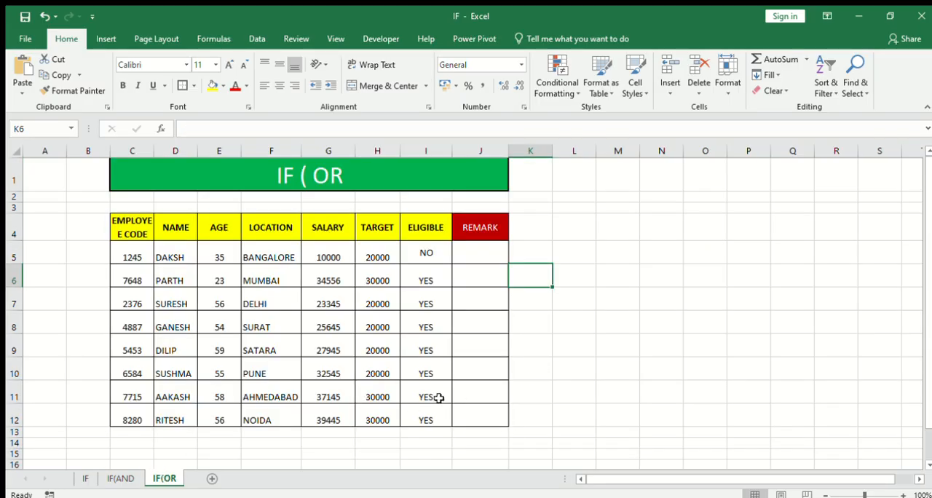
- Review the IF(OR table's employee codes and its column headings from NAME to ELIGIBLE
drag(135, 251, 139, 403)
click(177, 229)
click(221, 228)
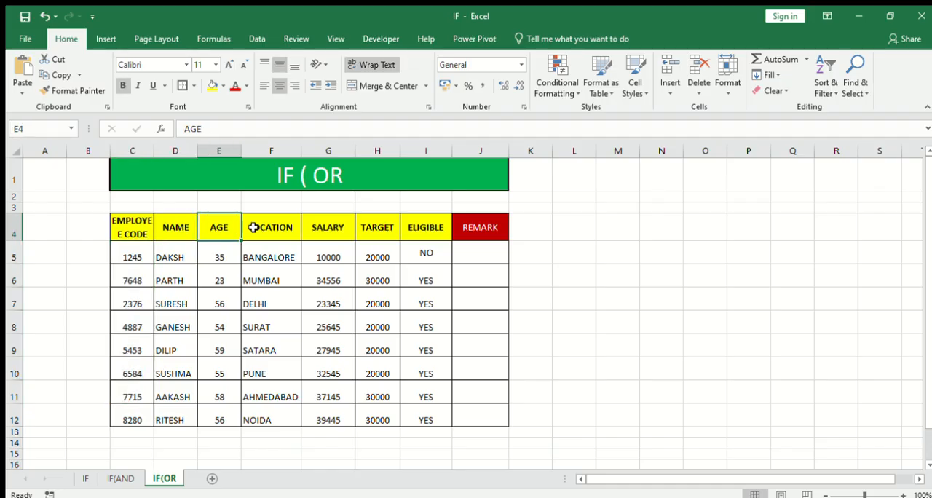
click(271, 227)
click(339, 228)
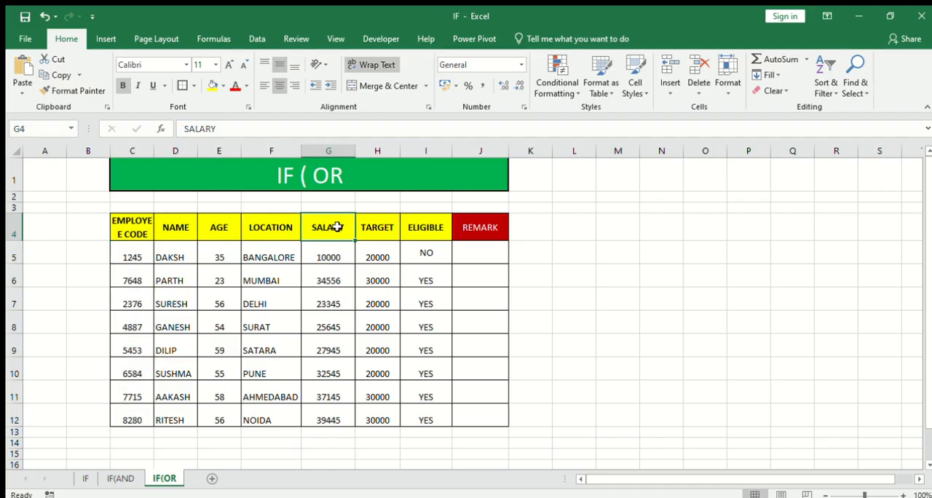
click(378, 228)
click(427, 226)
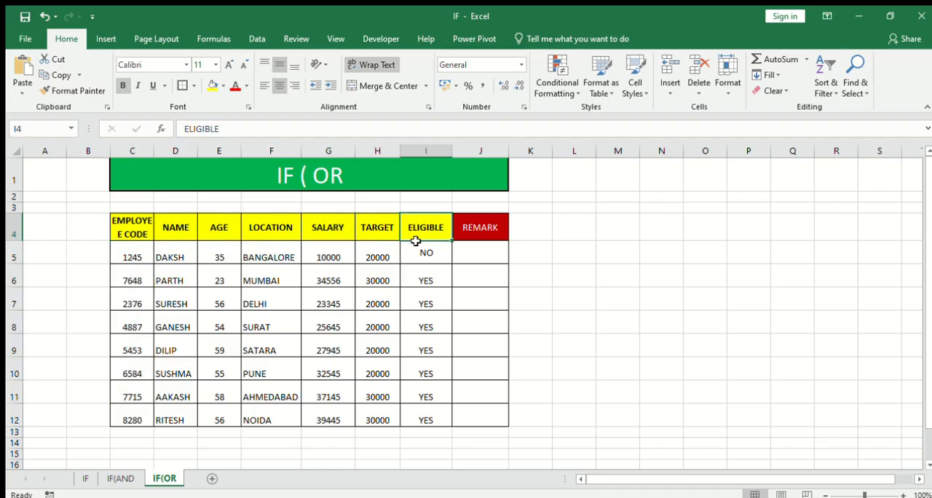
- Compare SALARY with TARGET in rows 5 and 6 and check the matching ELIGIBLE cells, including the I5 formula
click(327, 256)
click(377, 258)
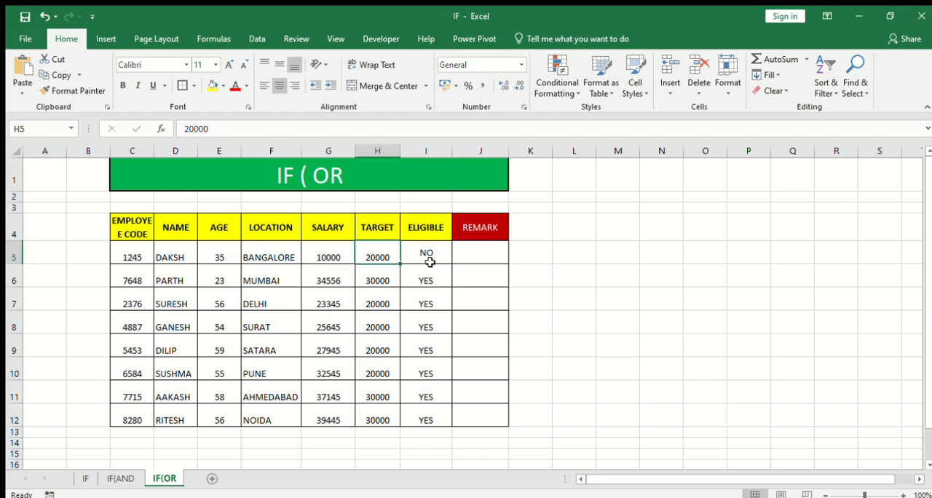
click(428, 255)
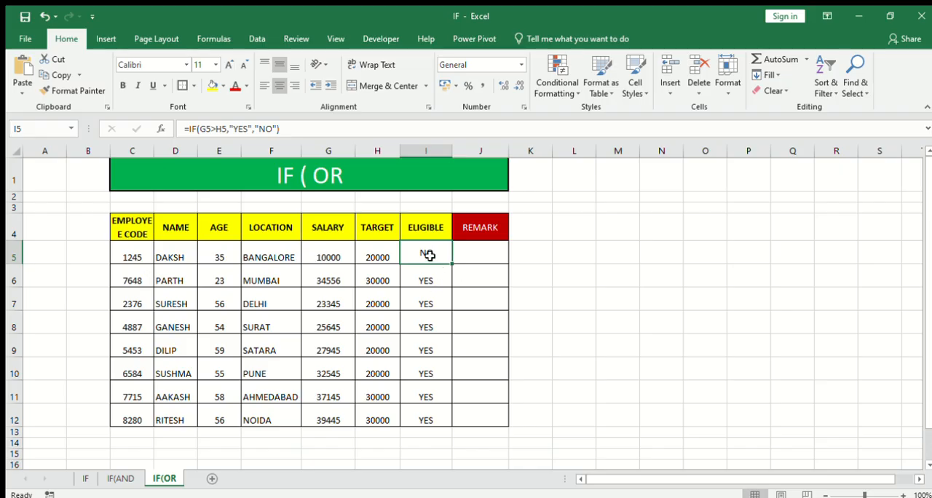
click(336, 281)
click(378, 281)
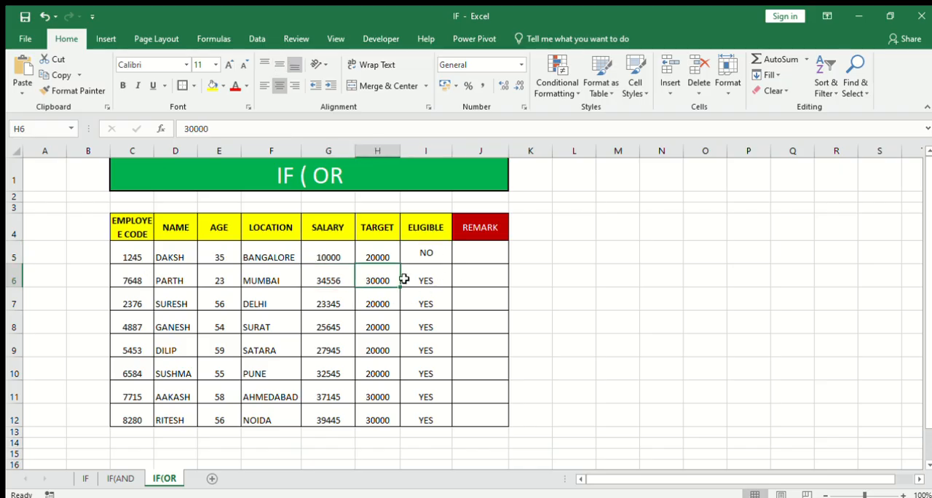
click(427, 281)
- Widen the REMARK column J slightly
click(480, 251)
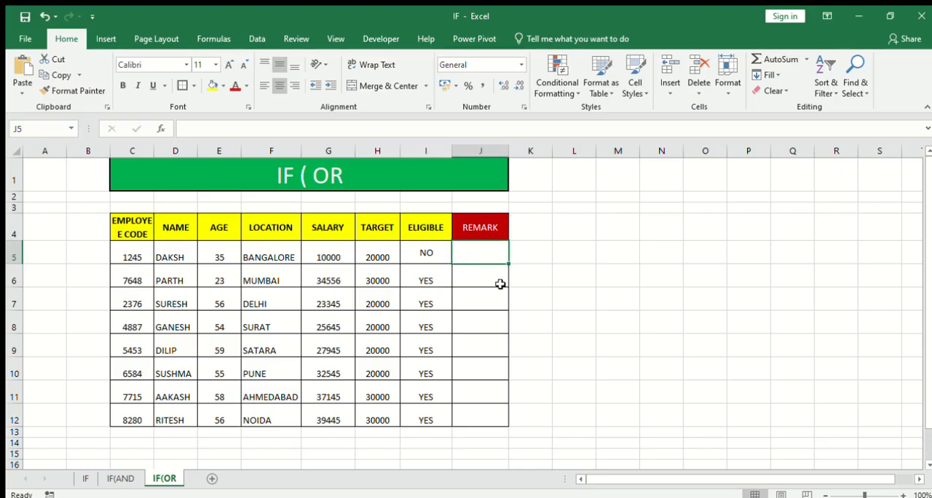
drag(509, 151, 532, 150)
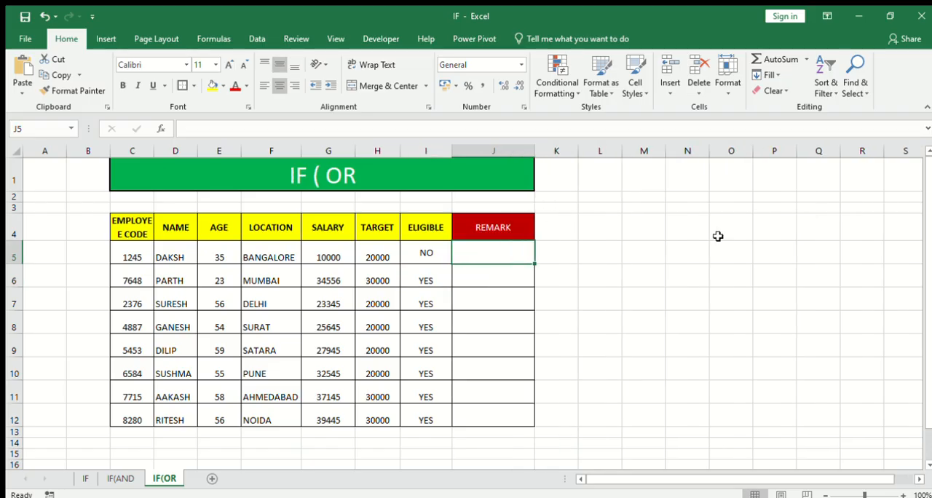
- Enter UPDATED in N1 and PENDING in N2, and middle-align both cells vertically
click(680, 181)
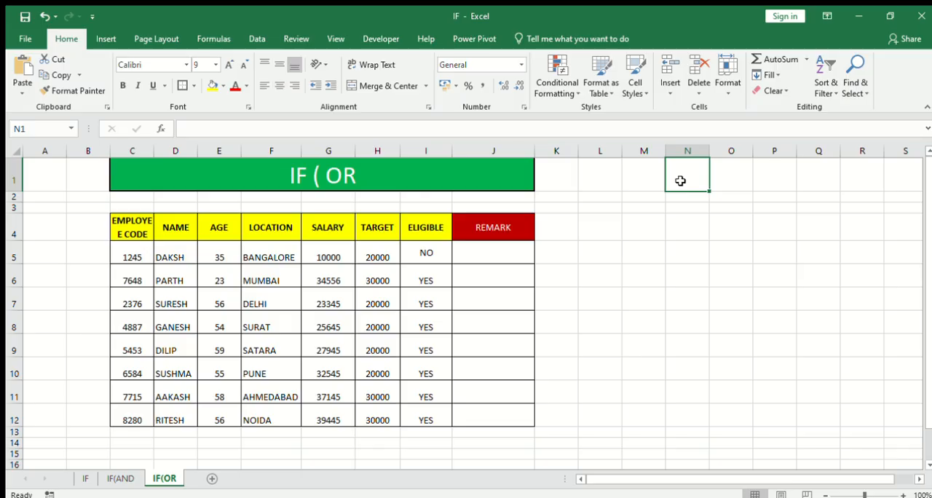
text(UPDATED)
key(Return)
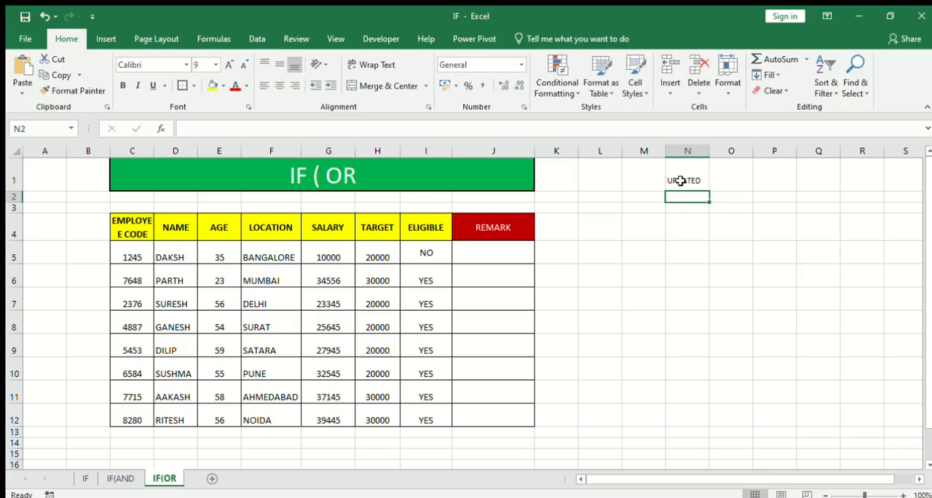
text(PENDING)
key(Return)
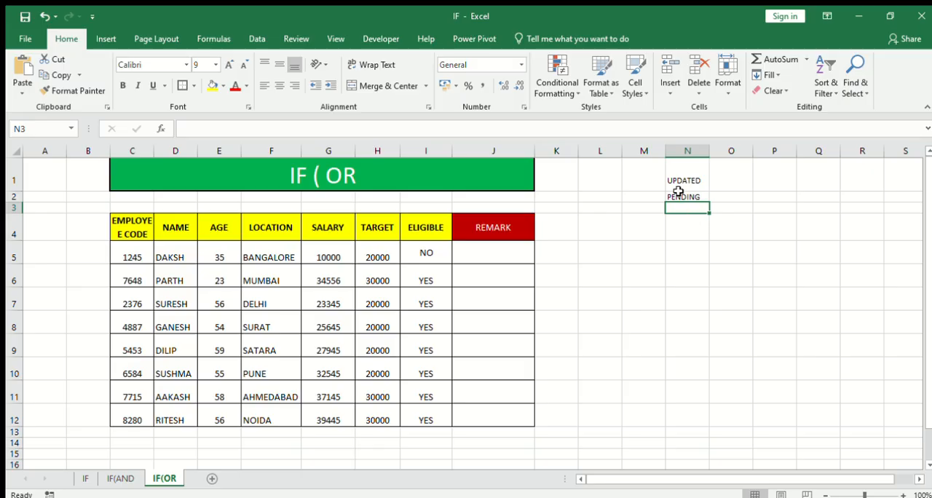
drag(681, 178, 680, 194)
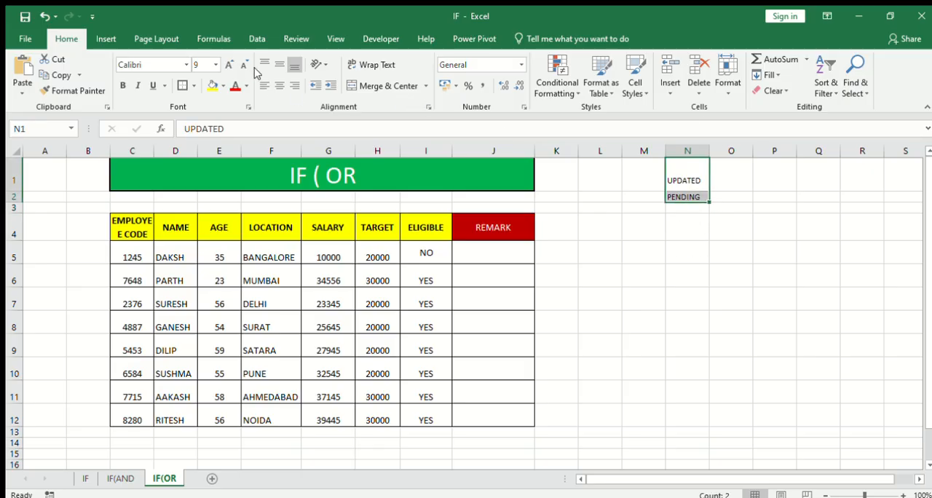
click(279, 66)
click(775, 281)
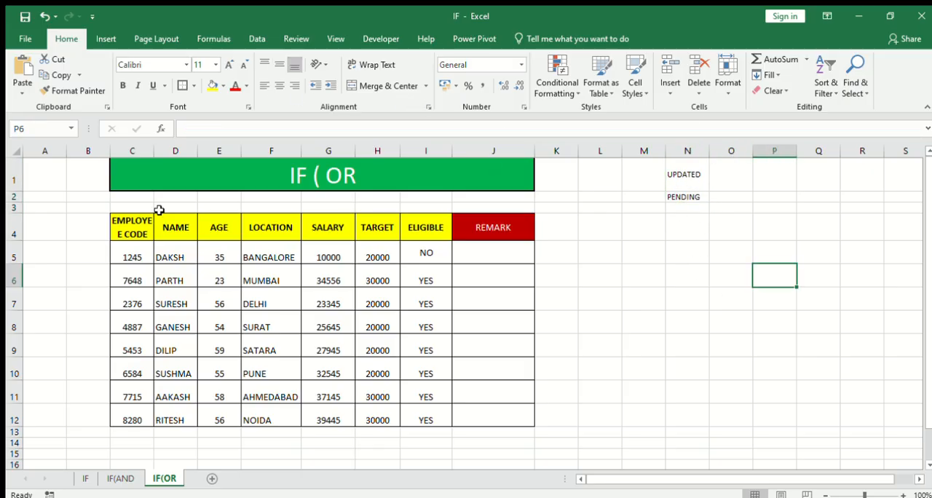
click(125, 478)
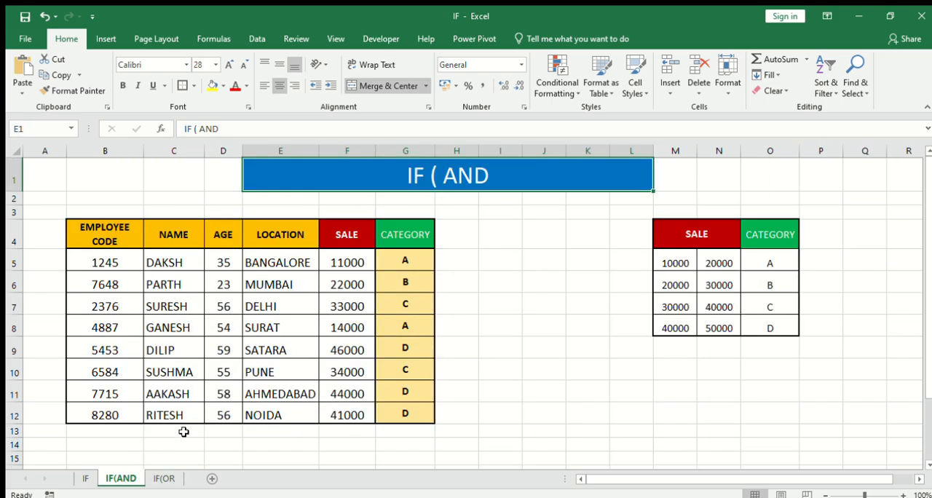
click(163, 478)
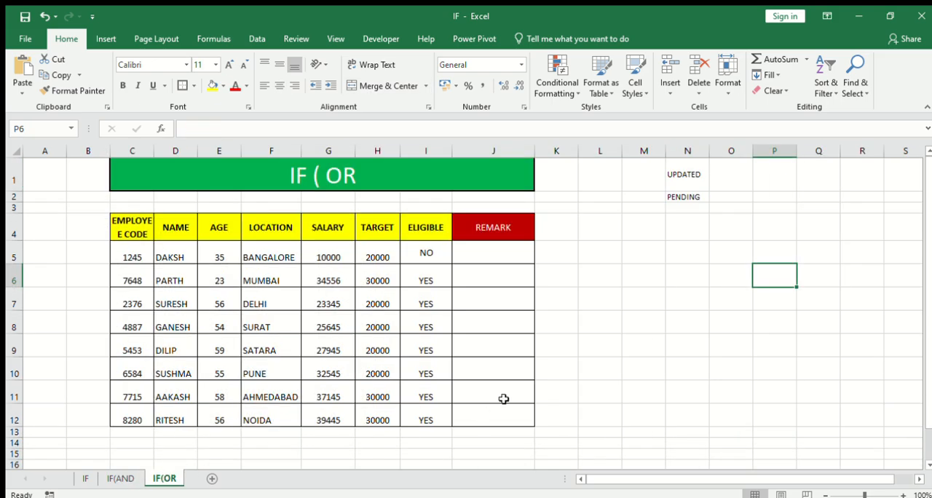
click(568, 385)
- Begin an IF formula with a nested OR function in the first REMARK cell, J5
click(487, 255)
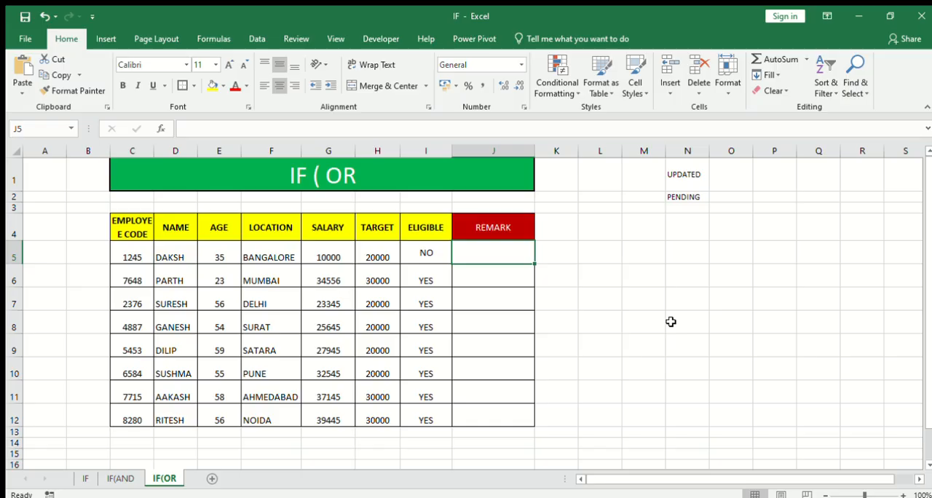
text(=I)
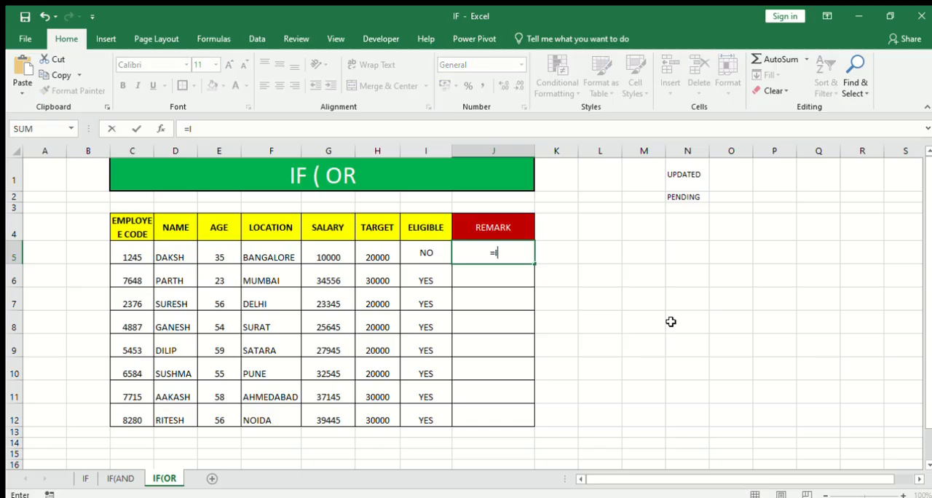
text(F(OR()
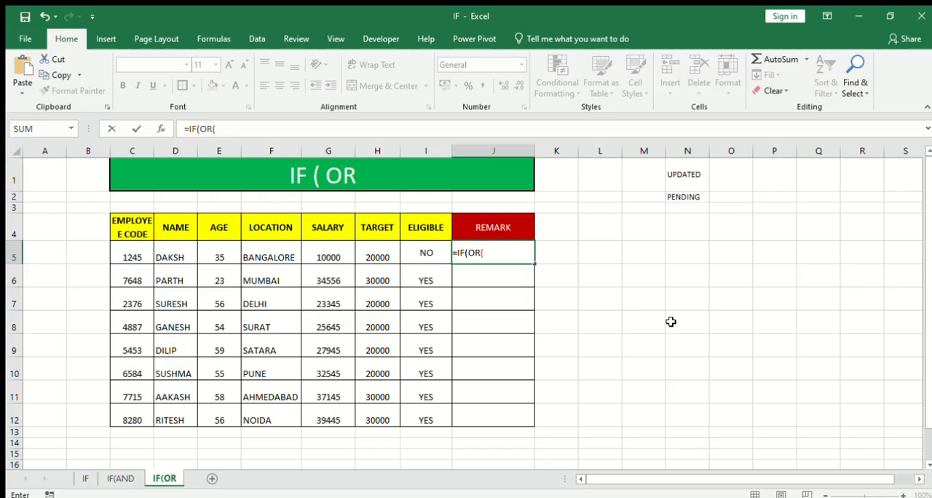
- Give the OR function in J5 the arguments I5="YES" and "OK", and close its bracket
click(432, 252)
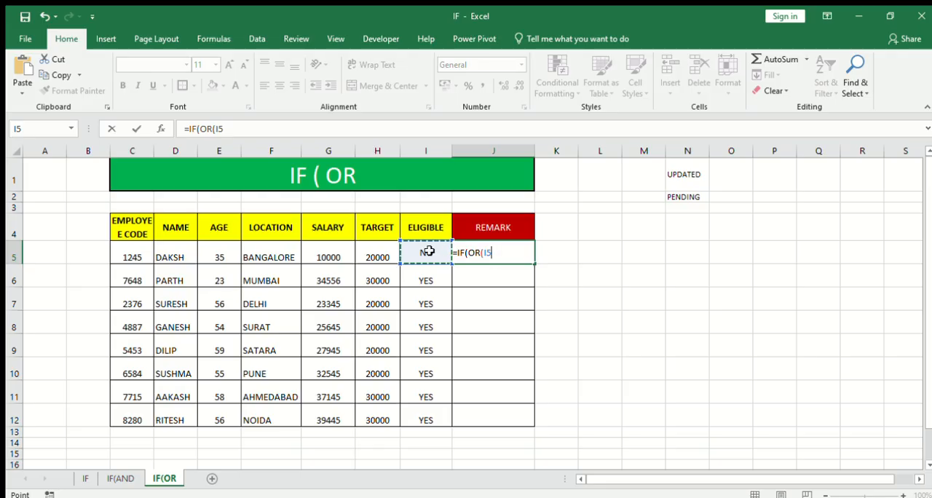
text(="YE)
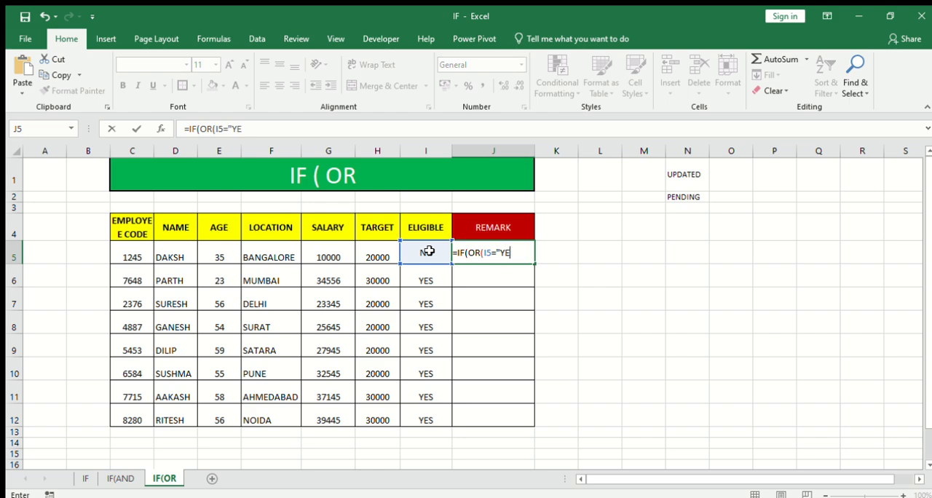
text(S",)
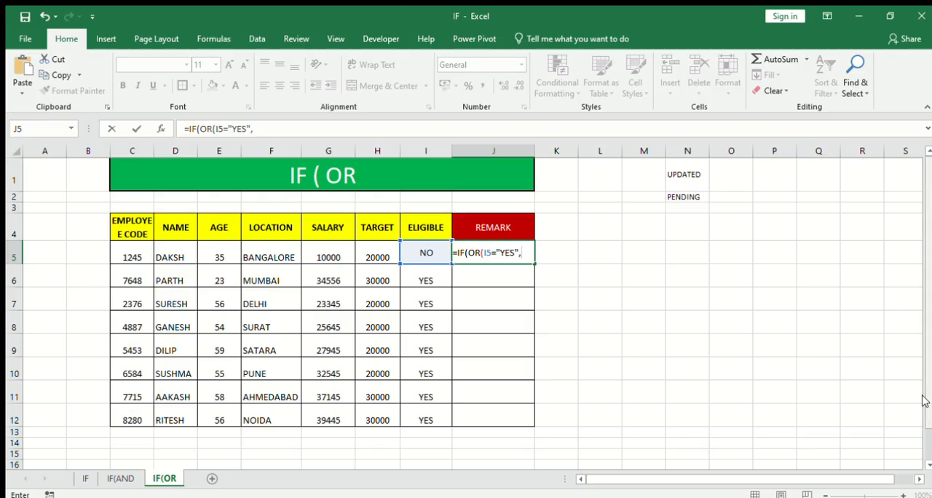
text("OK)
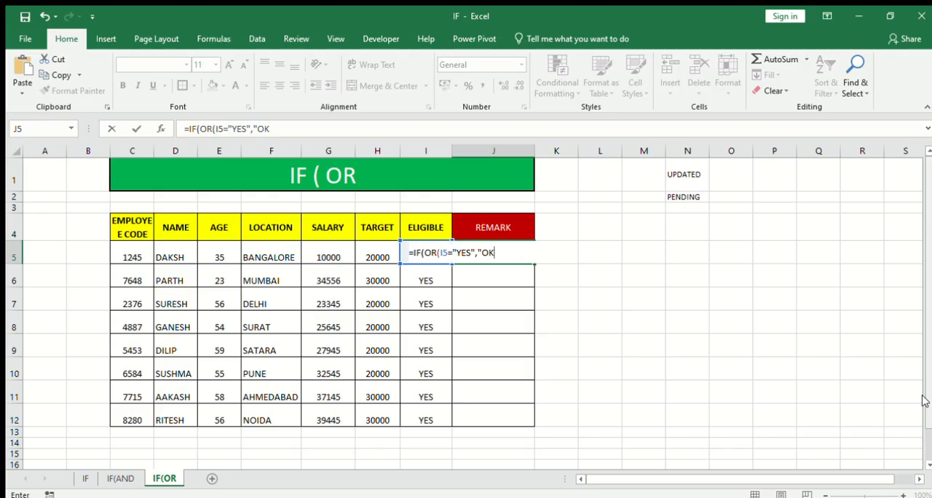
text("),"UPDATES)
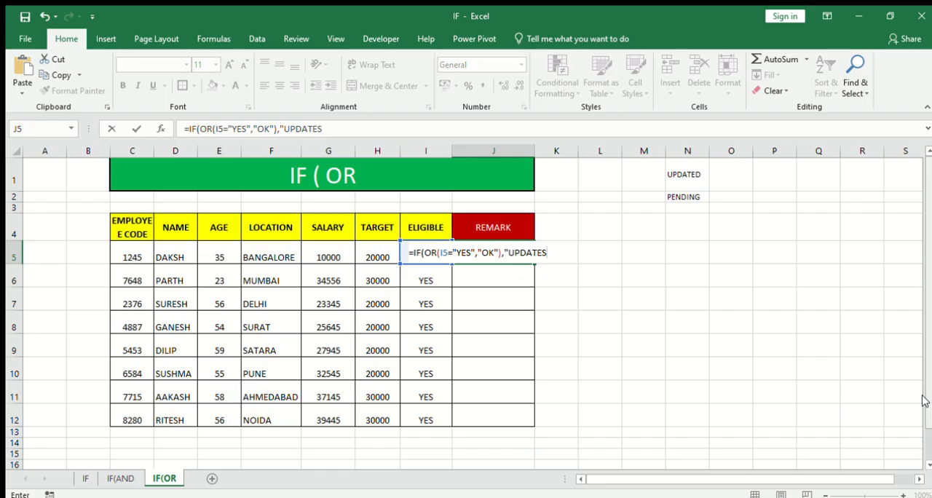
- Complete the J5 formula with "UPDATED" as the true value and "PENDING" as the false value, and enter it
key(BackSpace)
text(D",)
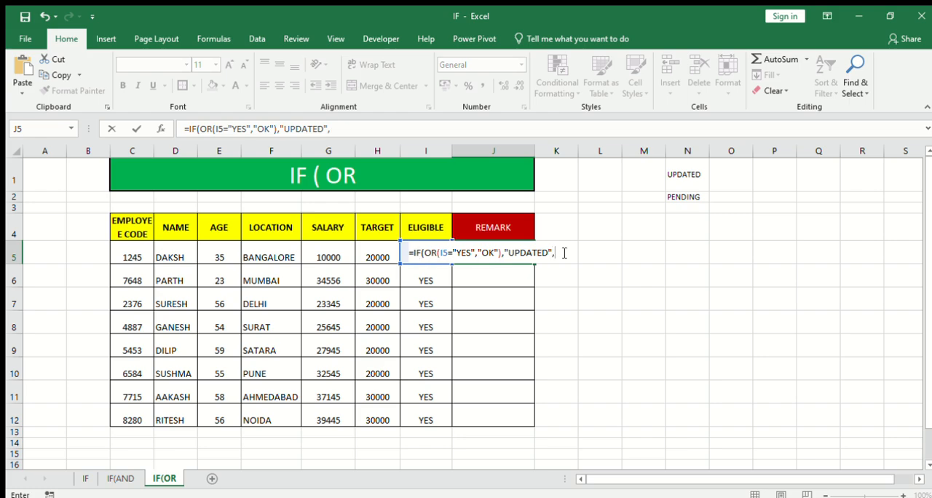
text("PEND)
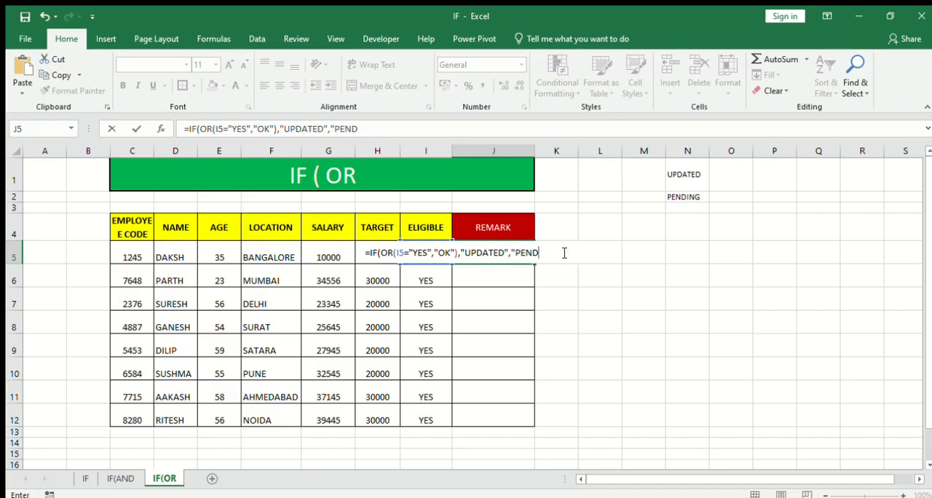
text(OING")
key(Return)
key(Return)
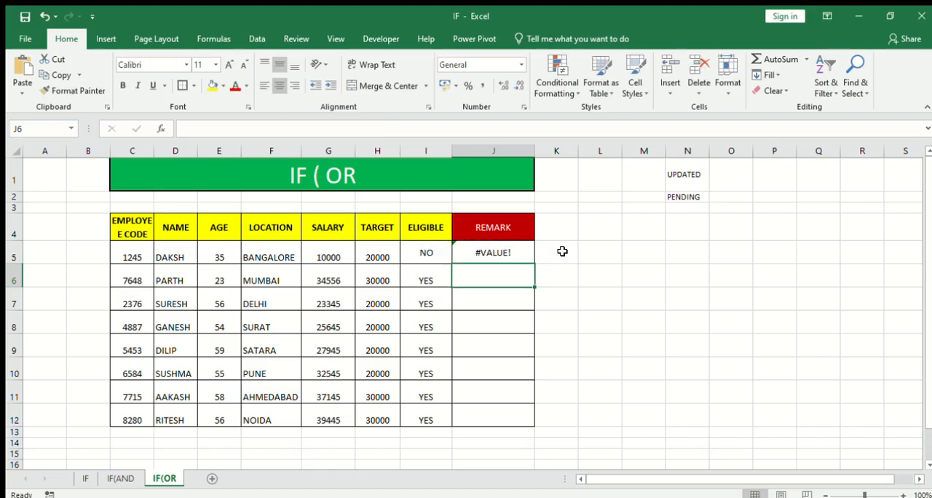
- Correct the second OR argument in the J5 formula to I5="OK"
click(487, 253)
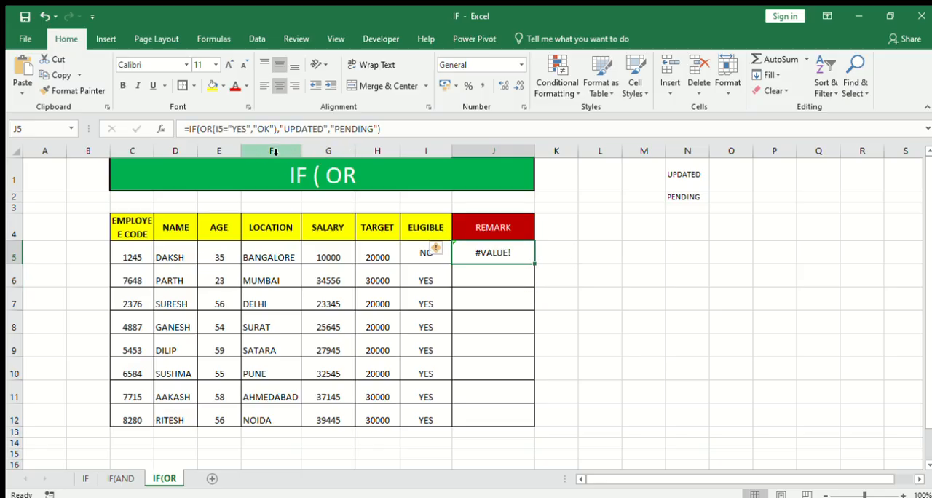
click(252, 129)
text(,)
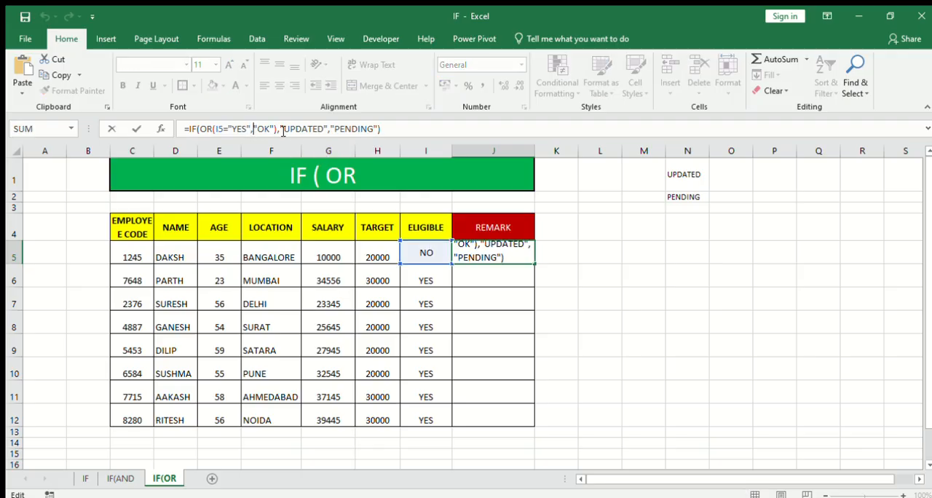
click(426, 254)
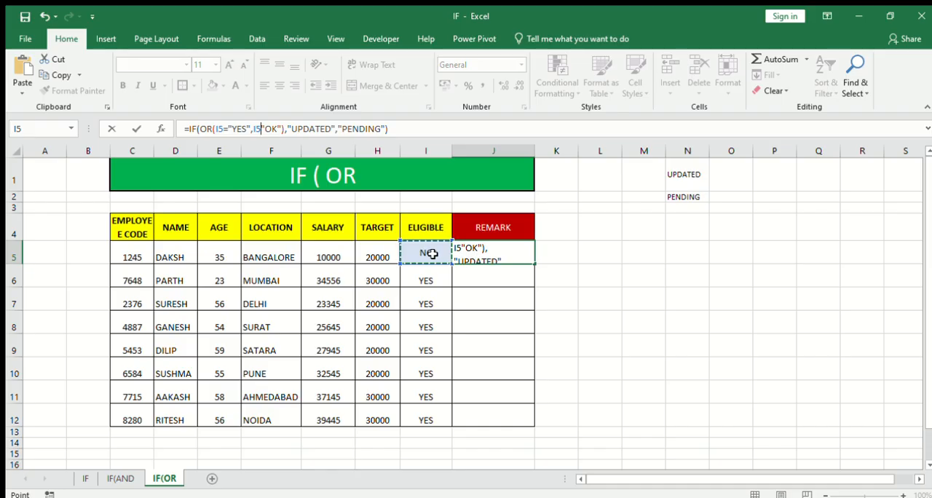
text(=)
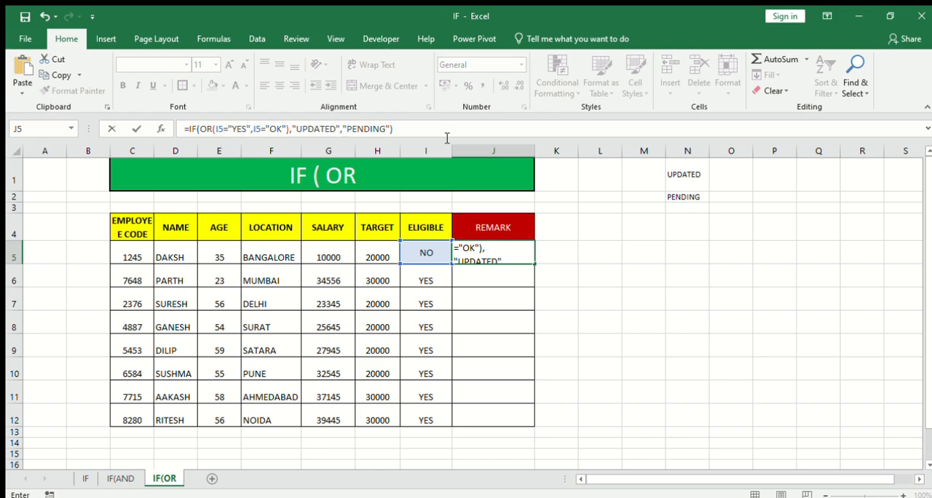
key(Return)
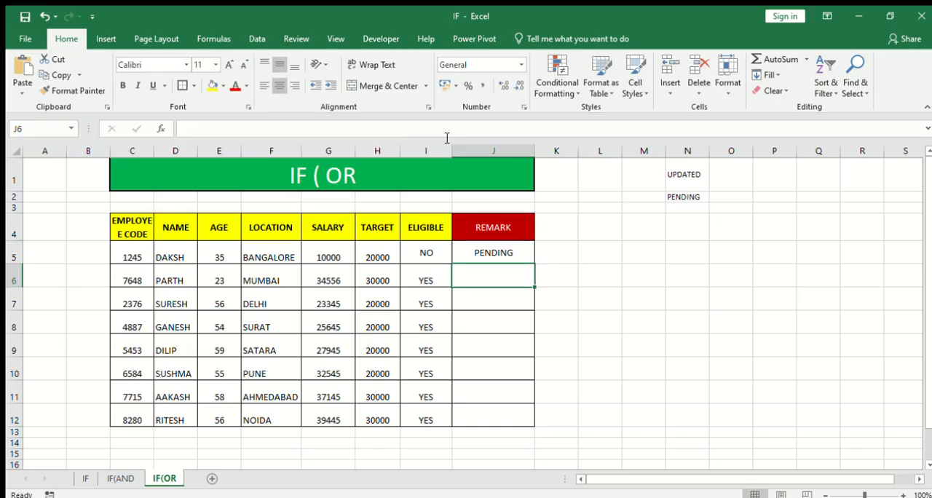
key(Up)
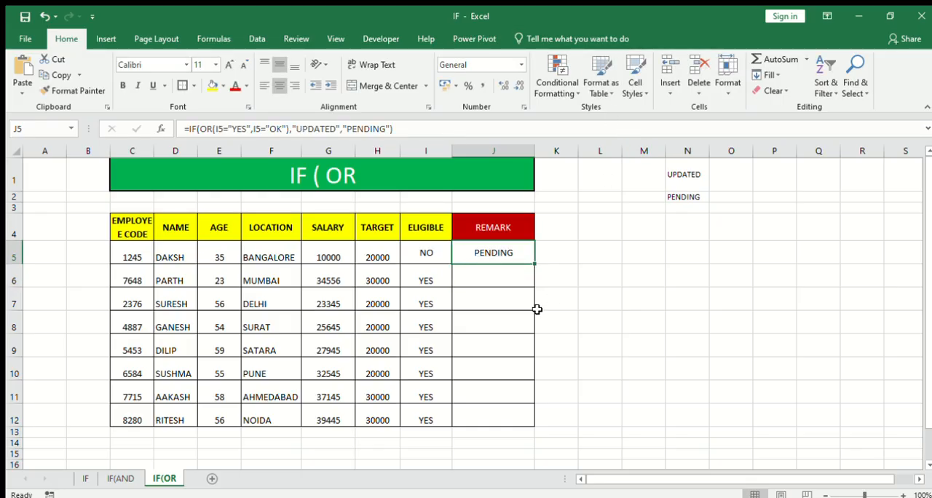
- Fill the J5 REMARK formula down through J12 and compare the first results with the ELIGIBLE column
drag(535, 262, 531, 421)
click(430, 282)
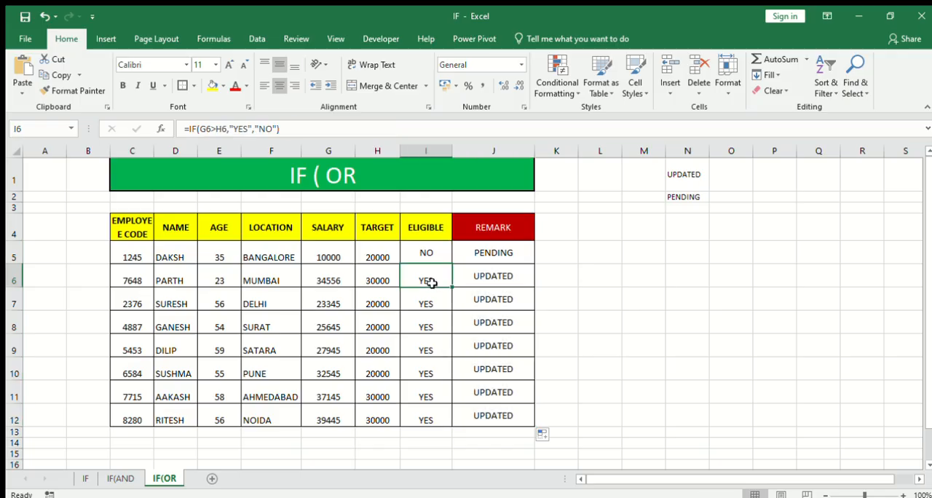
click(496, 276)
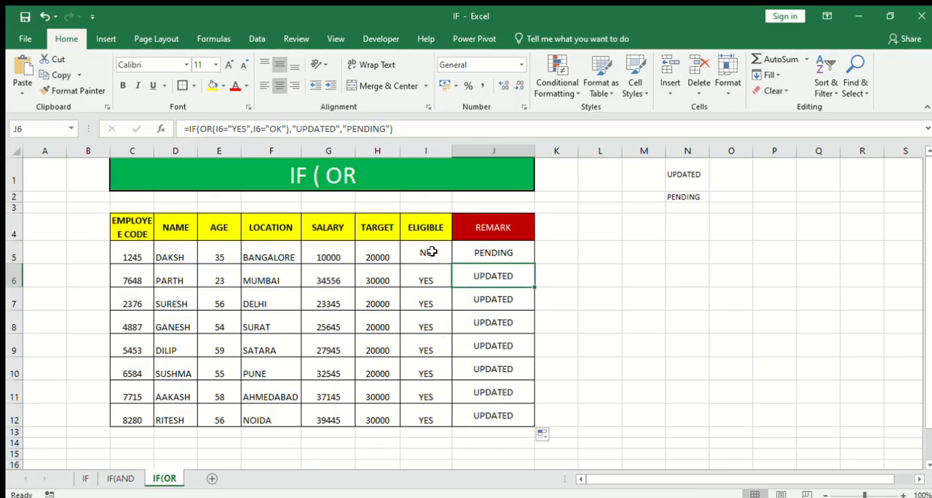
click(431, 252)
click(481, 251)
- Enter OK in ELIGIBLE cell I9 to test the second OR condition
click(434, 347)
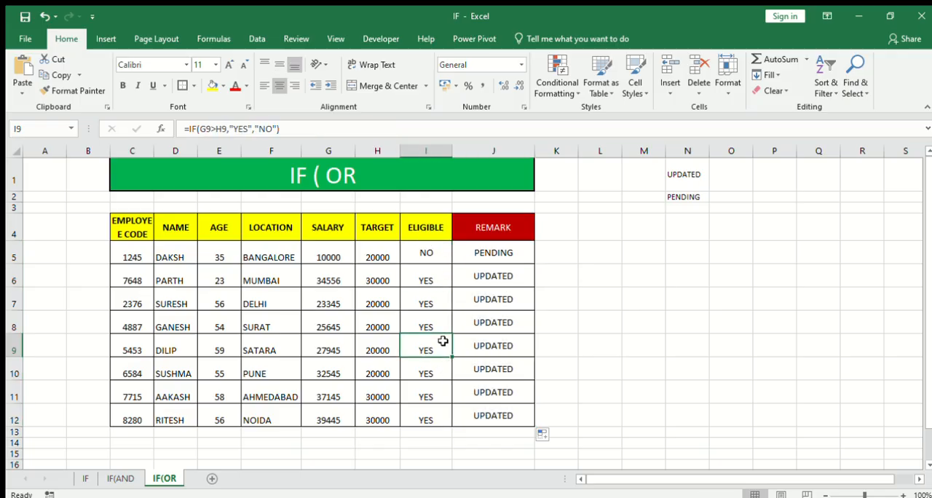
text(OK)
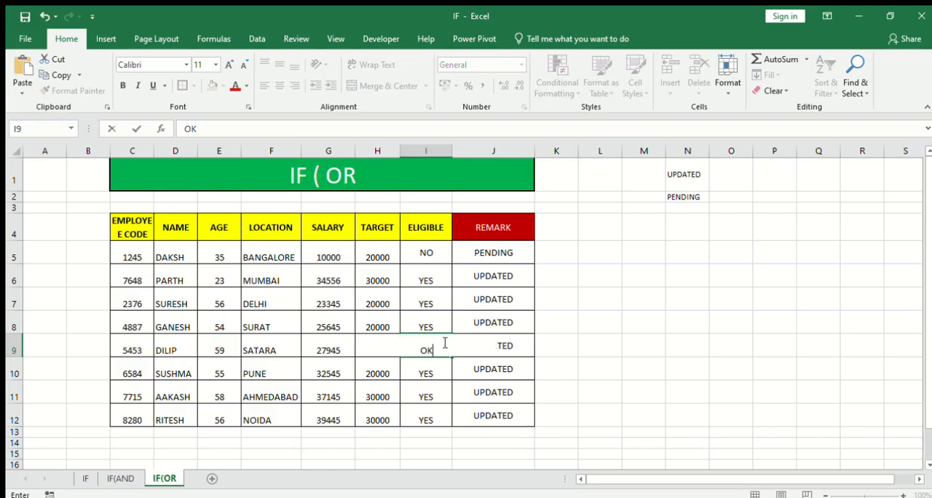
key(Return)
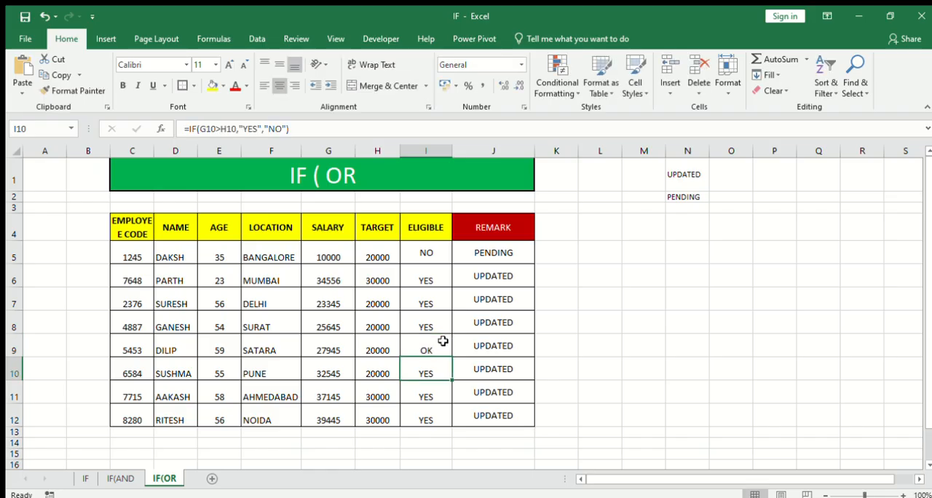
- Set ELIGIBLE cell I9 to NO to test the formula's false result
click(443, 341)
text(NO)
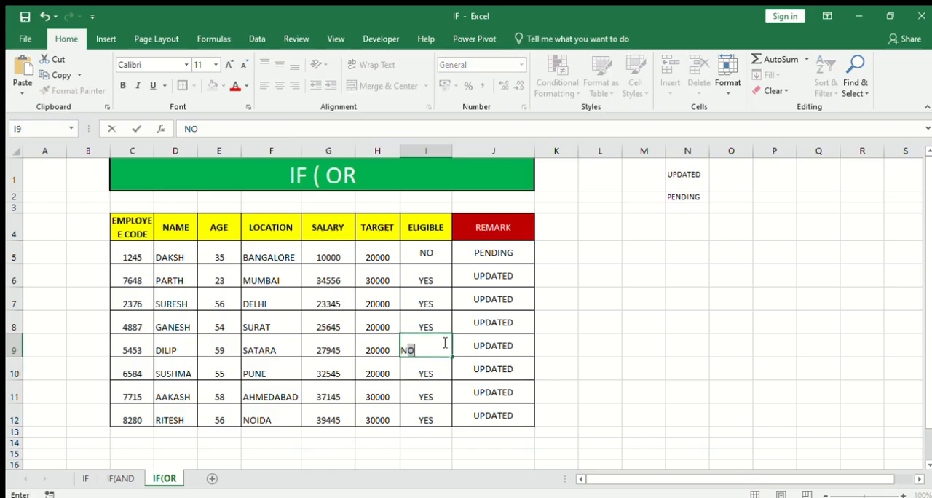
key(Return)
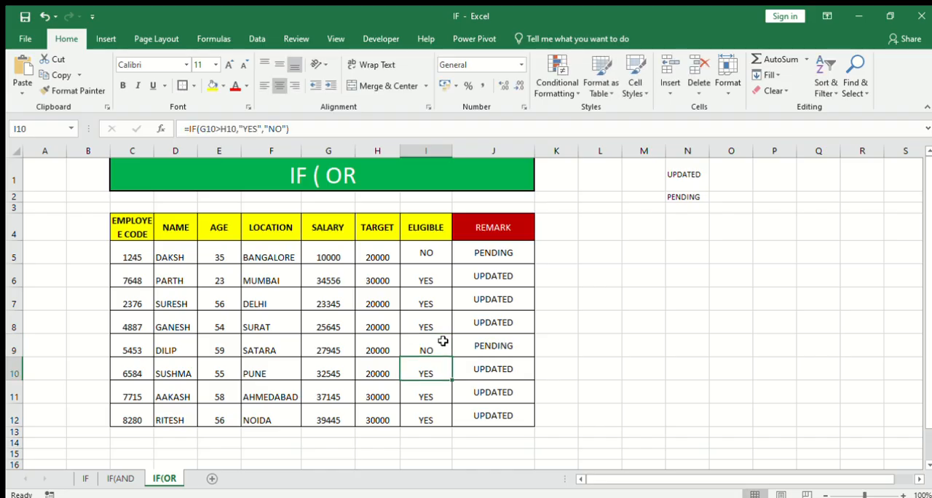
- Examine how the J5 formula evaluates I5, going through its OR conditions, true value and false value without changing it
click(490, 249)
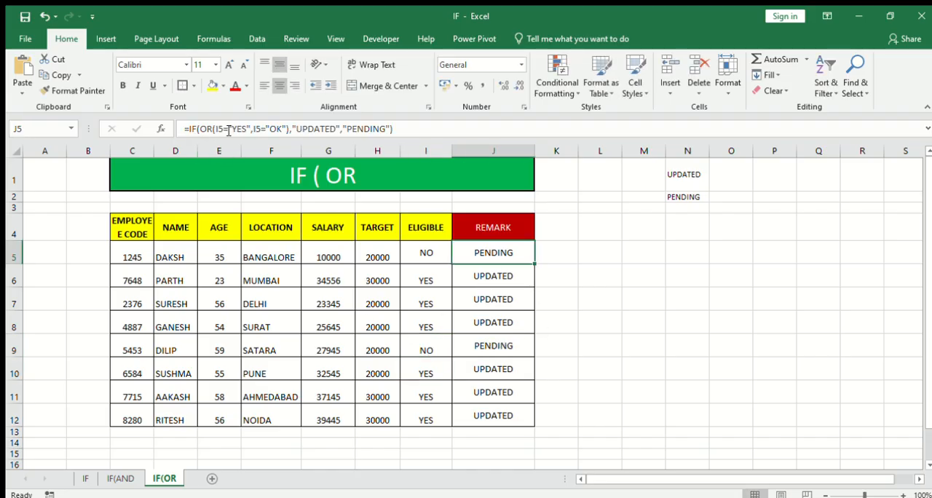
click(432, 250)
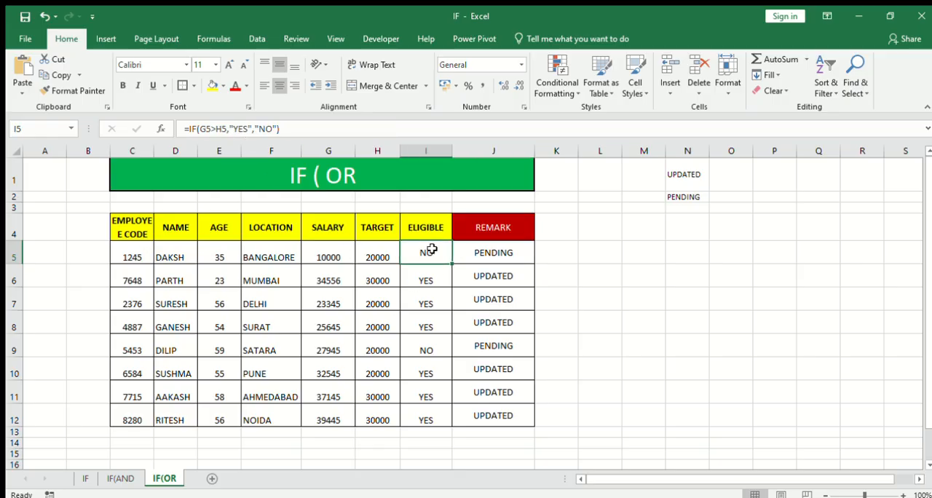
click(482, 253)
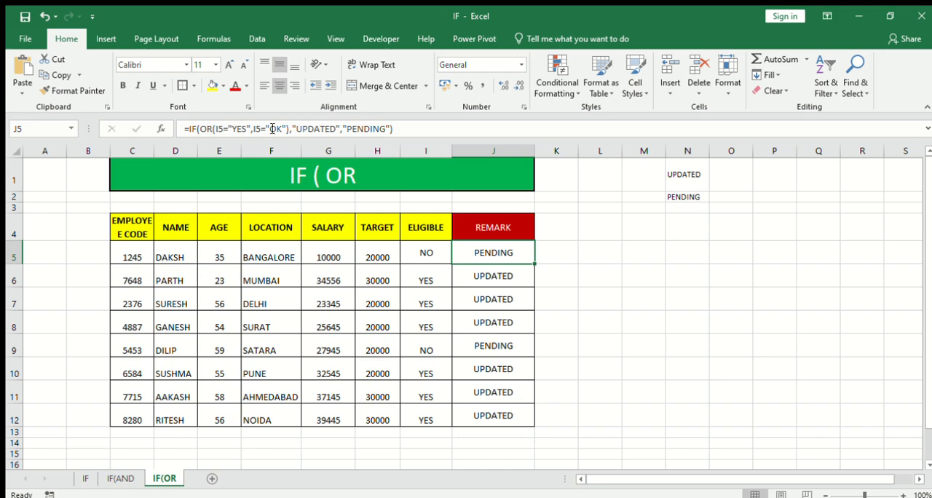
click(340, 129)
drag(340, 129, 199, 129)
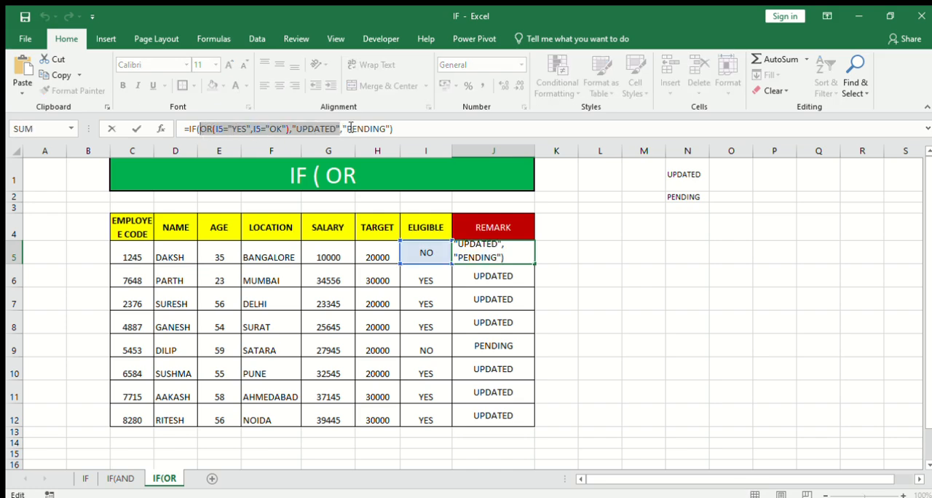
drag(343, 129, 412, 128)
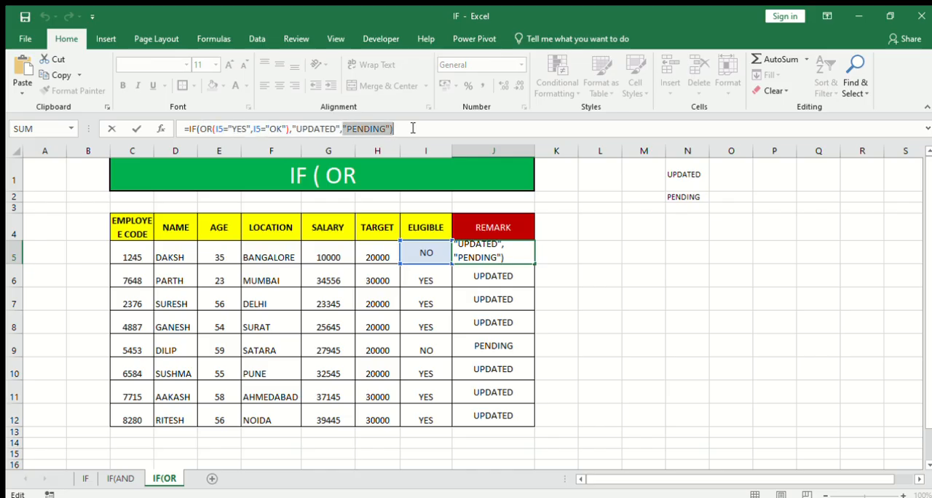
click(596, 276)
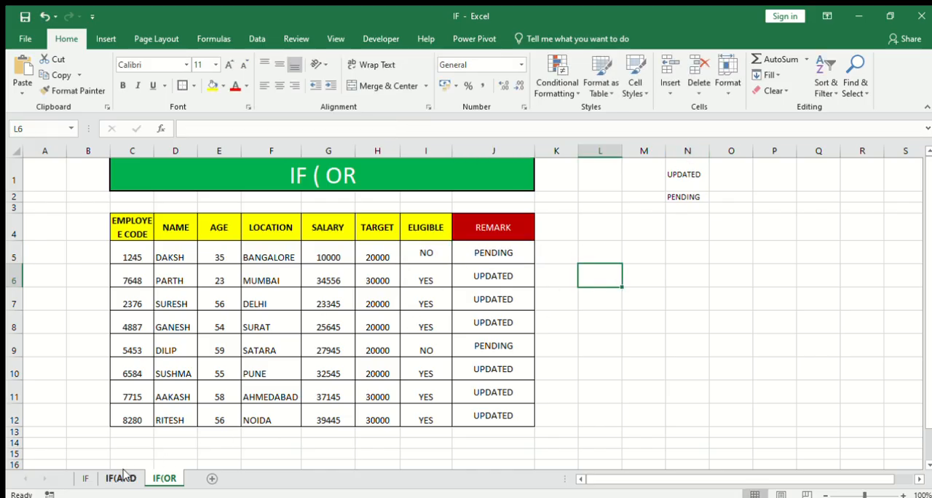
- Review the finished formulas on the IF, IF(AND and IF(OR sheets, inspecting G7, G5 and J5 respectively
click(84, 478)
click(462, 313)
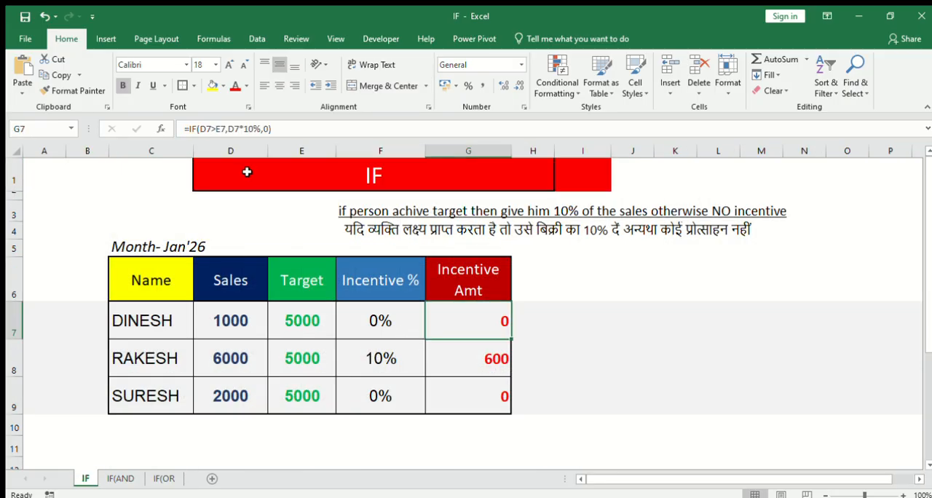
click(121, 478)
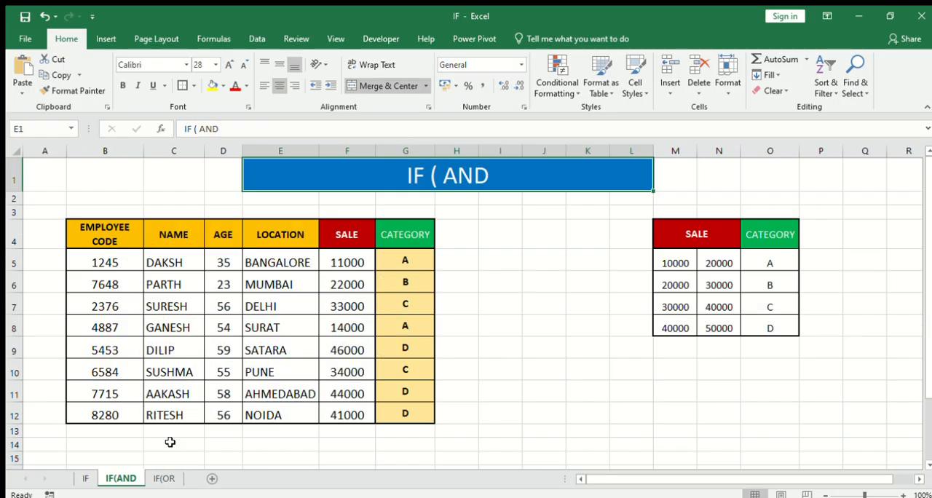
click(401, 259)
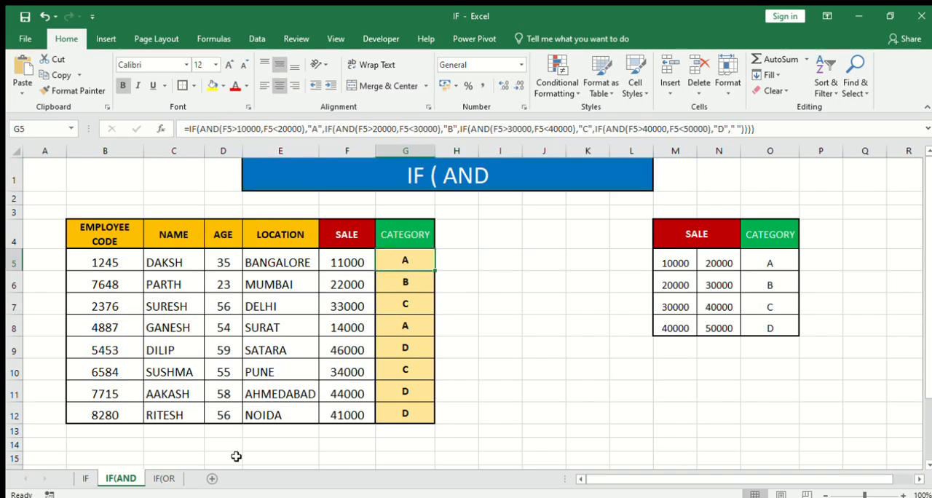
click(163, 478)
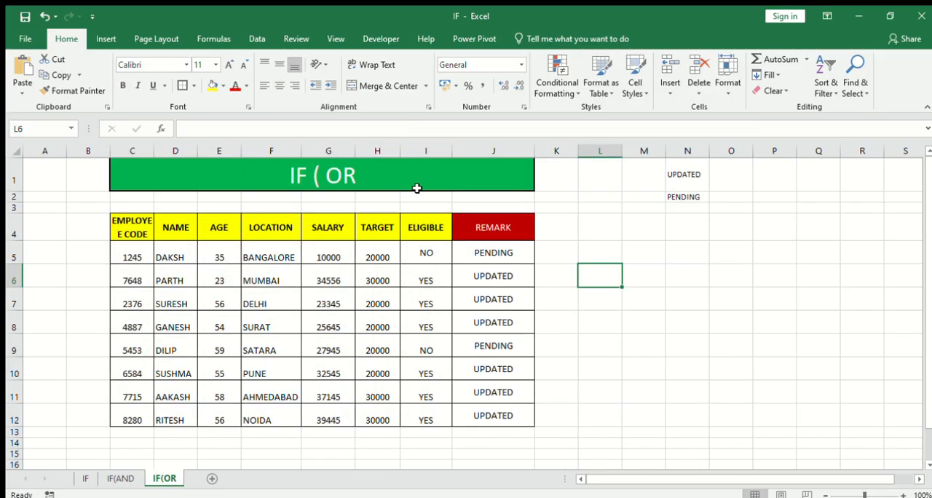
click(480, 252)
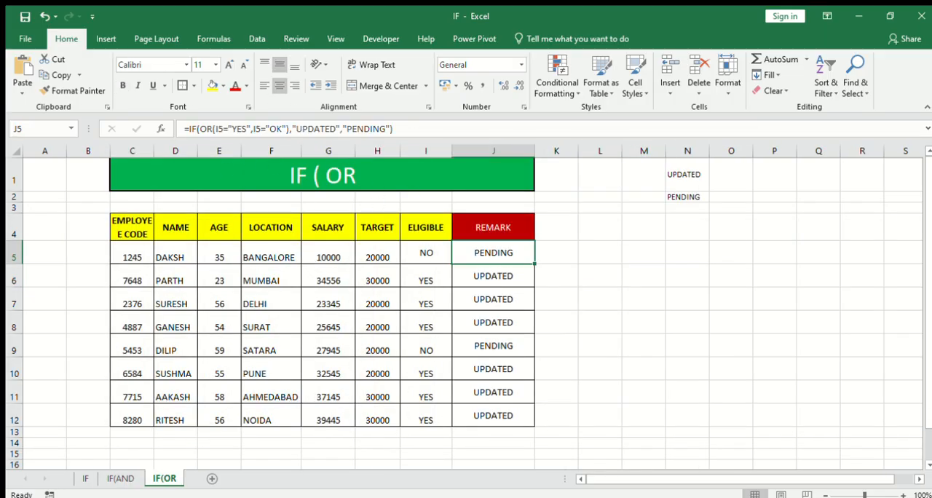
- Return to the IF sheet and check the Incentive Amt formulas in G7 through G9
click(85, 479)
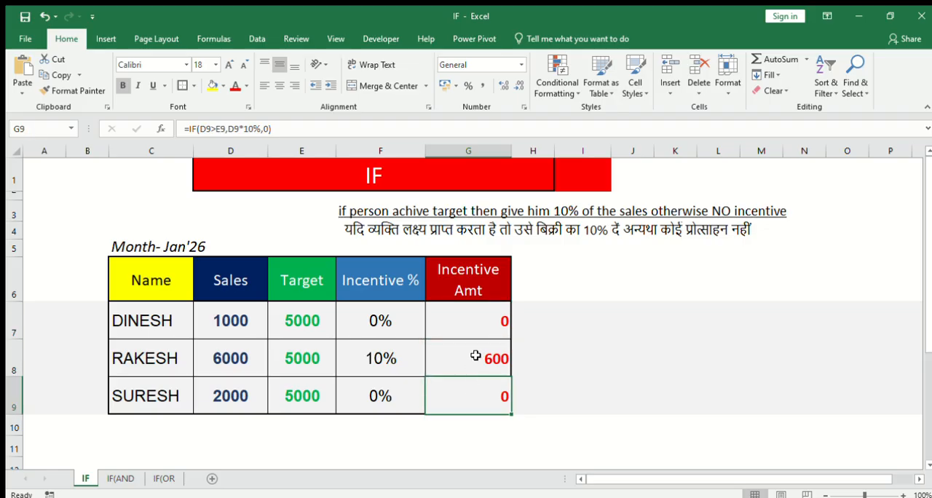
click(484, 359)
click(485, 397)
click(472, 364)
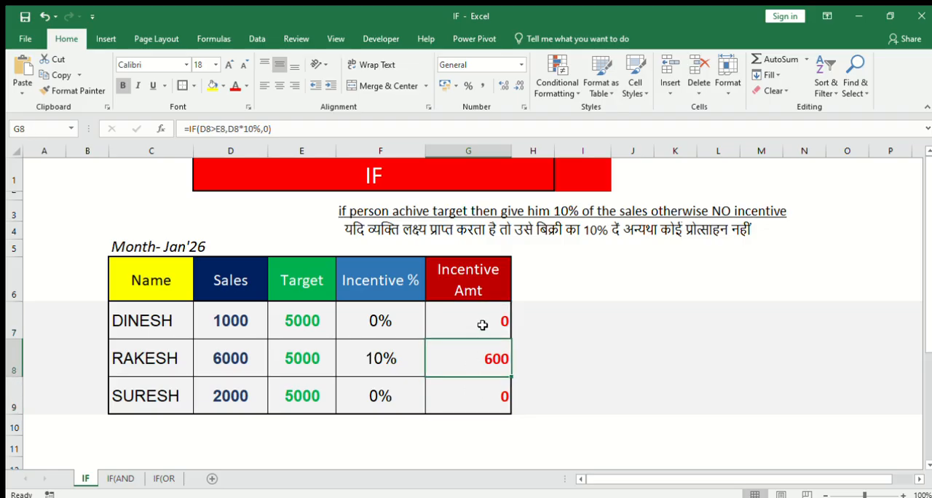
click(483, 324)
click(476, 355)
click(482, 394)
click(480, 322)
click(485, 357)
click(484, 395)
click(483, 325)
click(482, 356)
click(491, 392)
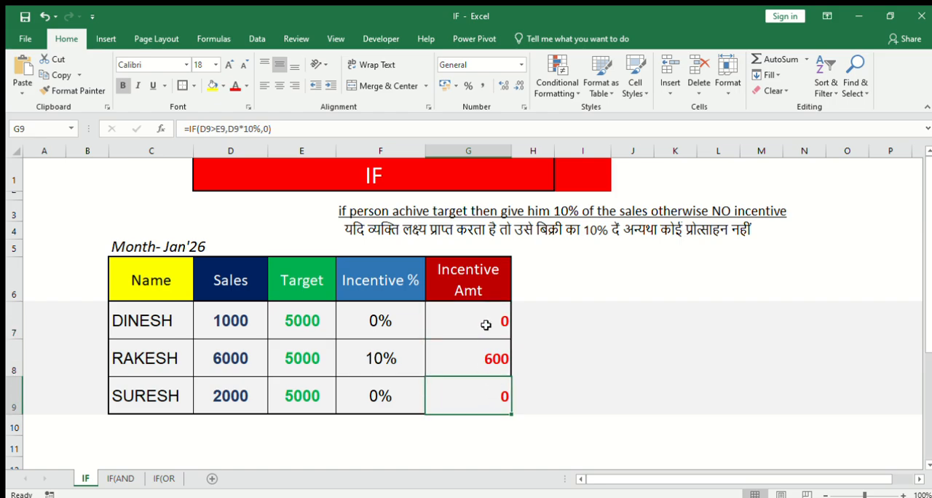
click(485, 323)
click(490, 358)
click(488, 391)
click(484, 332)
click(468, 352)
click(491, 392)
click(475, 320)
click(484, 357)
click(493, 392)
click(482, 356)
click(489, 317)
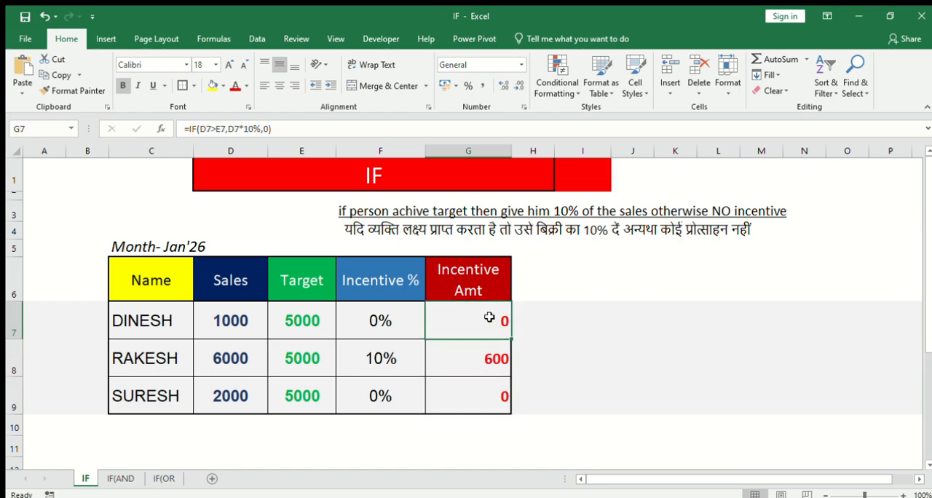
click(479, 359)
click(481, 399)
click(476, 311)
click(475, 349)
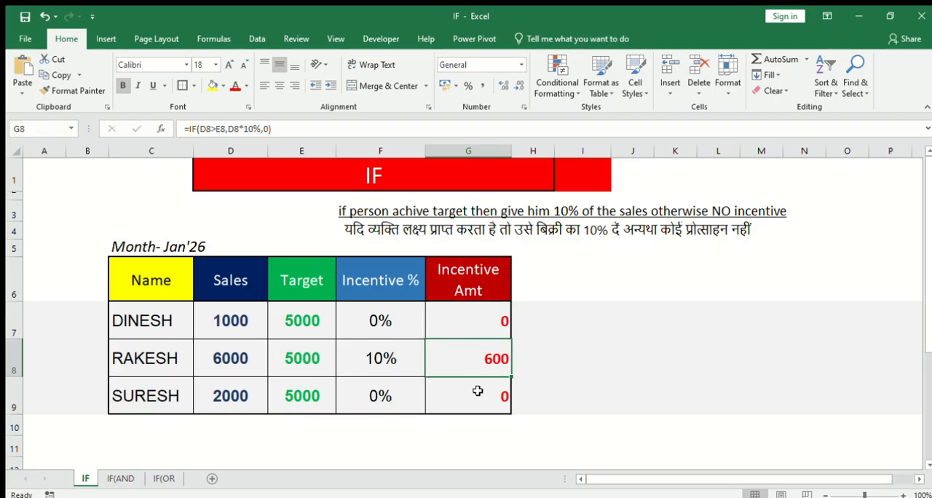
click(477, 389)
click(476, 356)
click(476, 318)
click(470, 360)
click(476, 392)
click(481, 323)
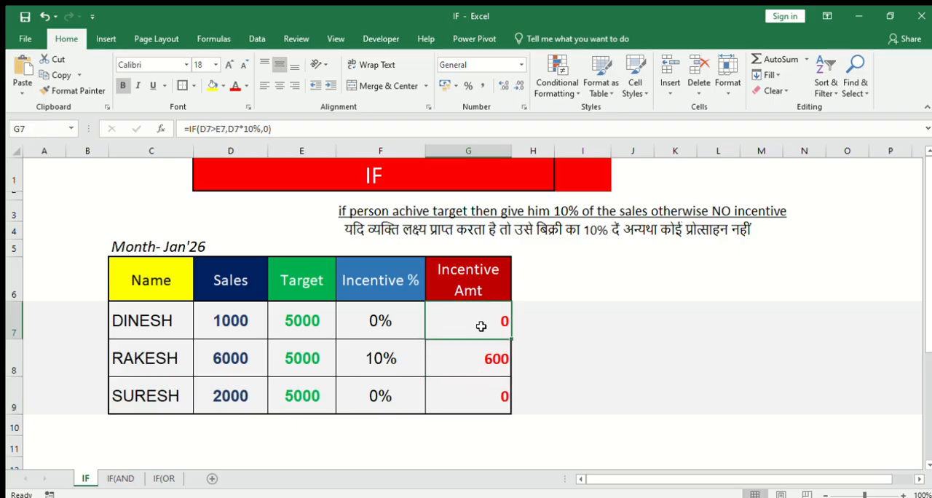
click(476, 366)
click(481, 392)
click(475, 360)
click(478, 310)
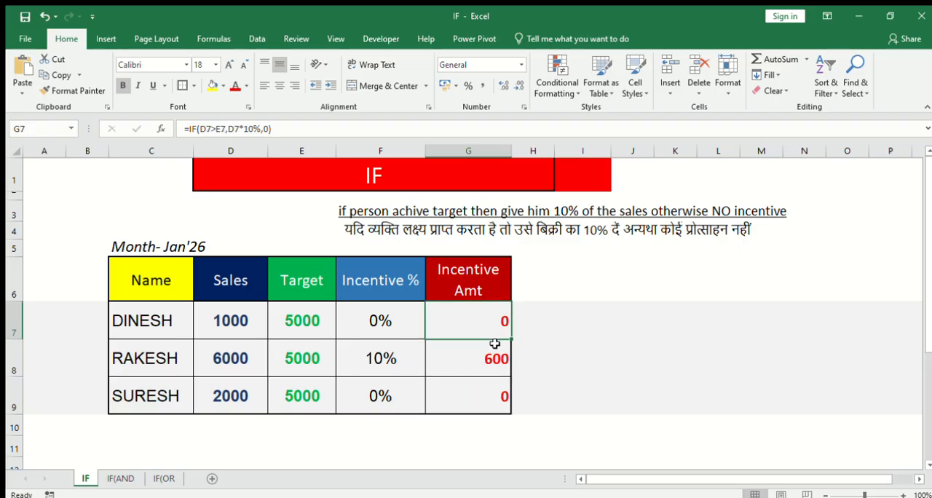